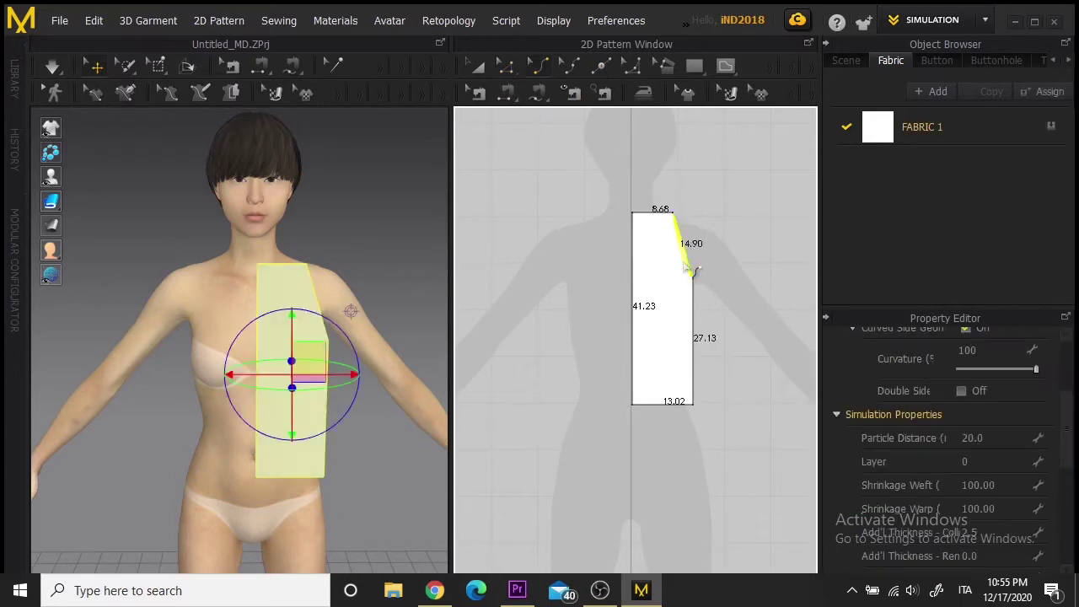
# Add a point on the bodice pattern's upper edge, a short way in from the outer corner.
pyautogui.press('x')
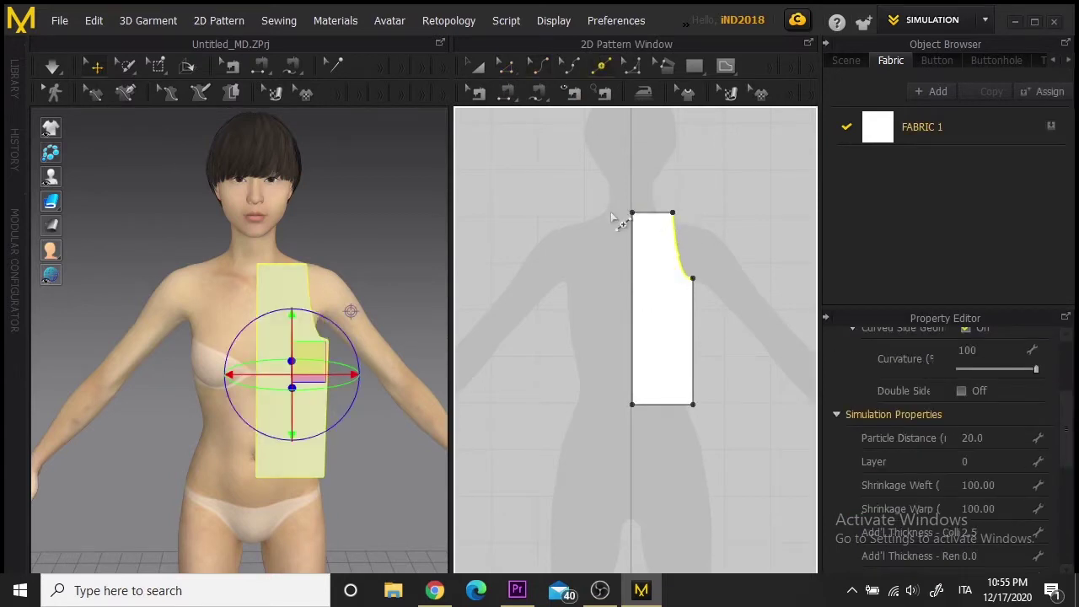
pyautogui.click(660, 213)
# Try deleting the bodice pattern's upper outer corner point, and undo the deletion.
pyautogui.press('z')
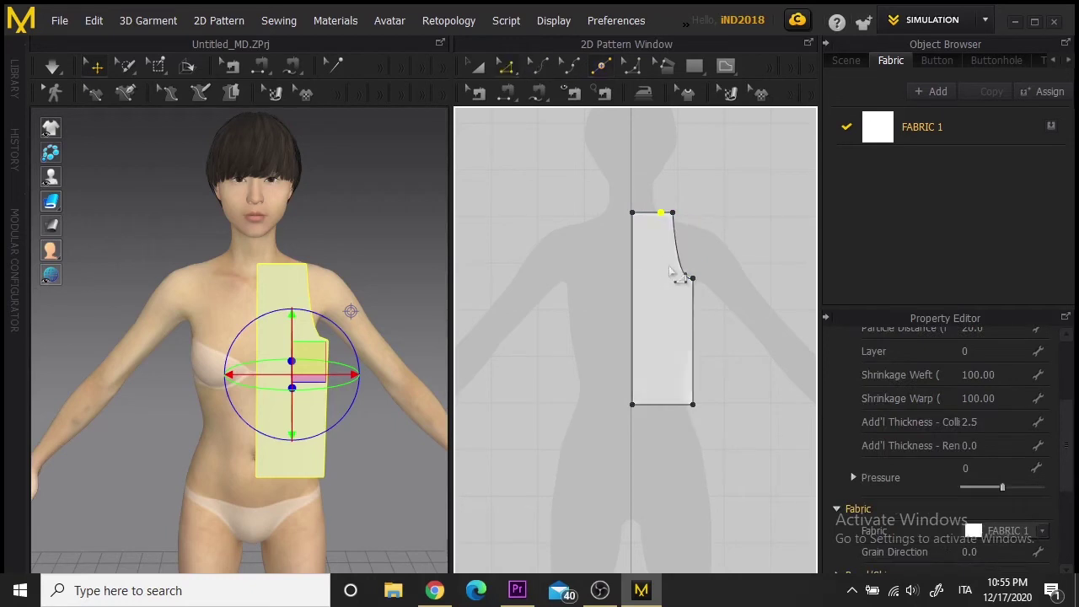
pyautogui.click(673, 212)
pyautogui.press('Delete')
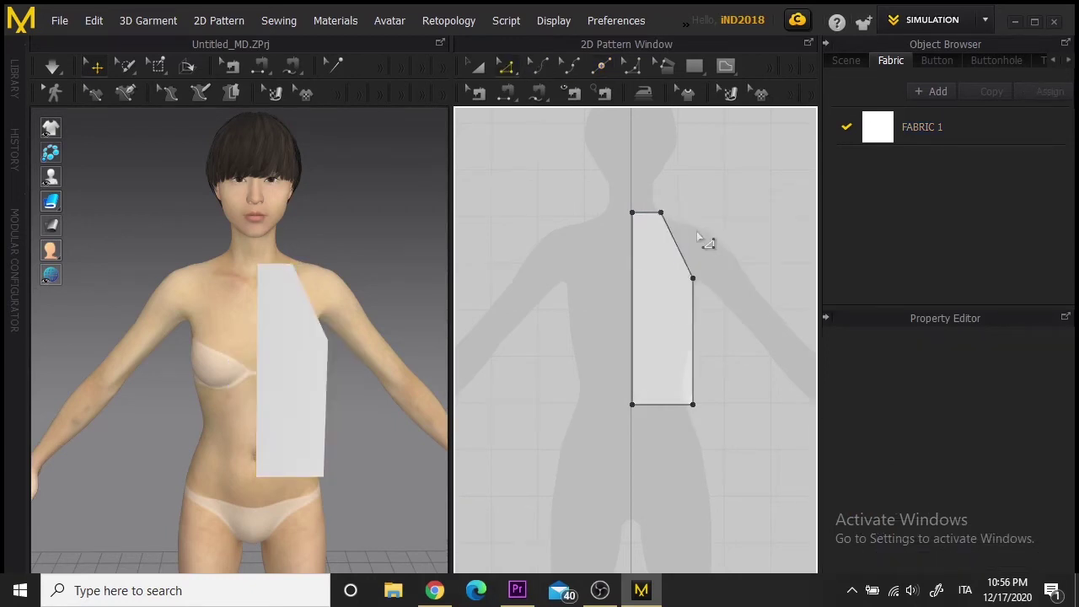
pyautogui.hotkey('ctrl', 'z')
# Add a point near the top of the armhole curve and reshape the upper corners into a sloped neckline and shoulder.
pyautogui.click(601, 67)
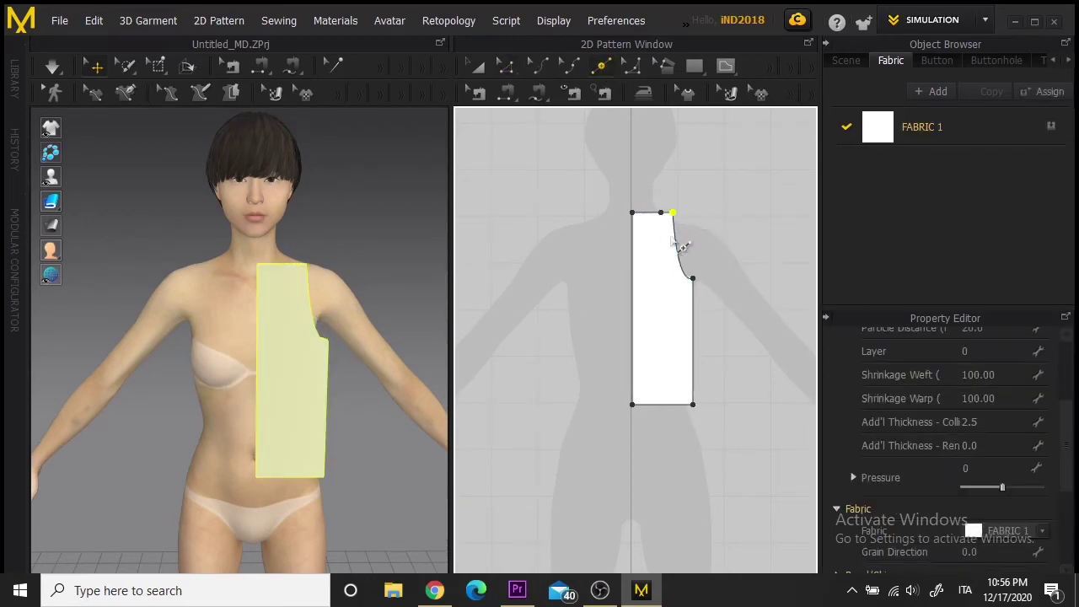
pyautogui.click(676, 227)
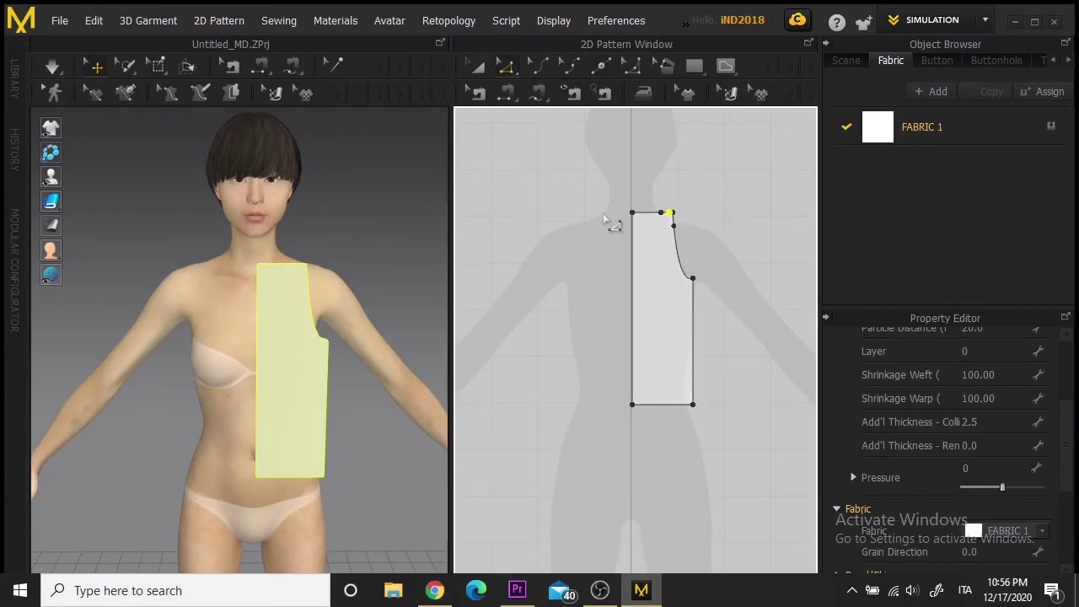
pyautogui.click(683, 221)
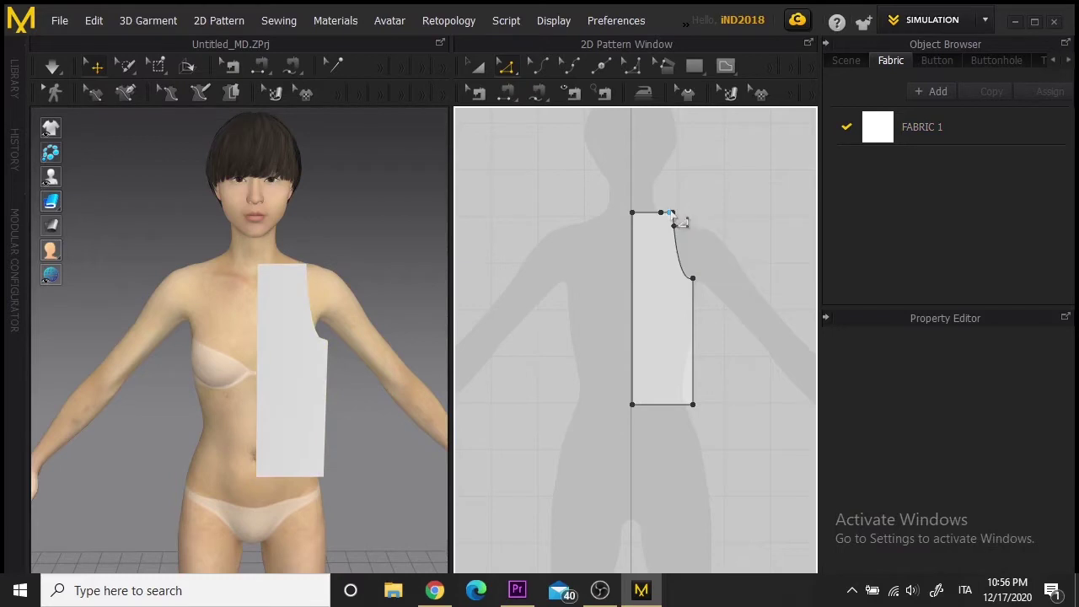
pyautogui.rightClick(672, 213)
pyautogui.click(667, 216)
pyautogui.click(672, 214)
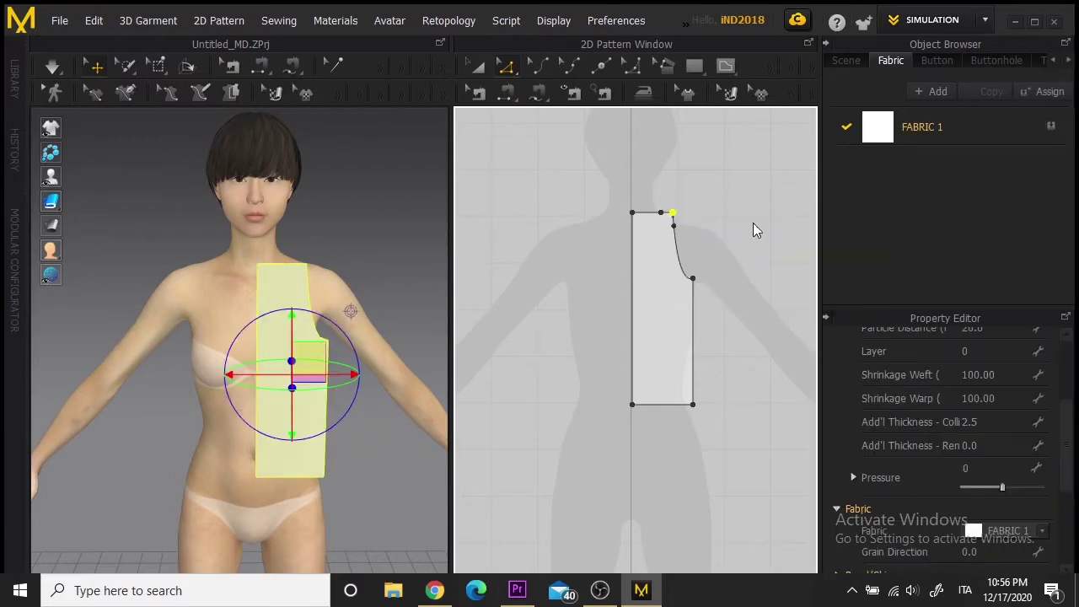
pyautogui.moveTo(633, 212); pyautogui.dragTo(660, 219)
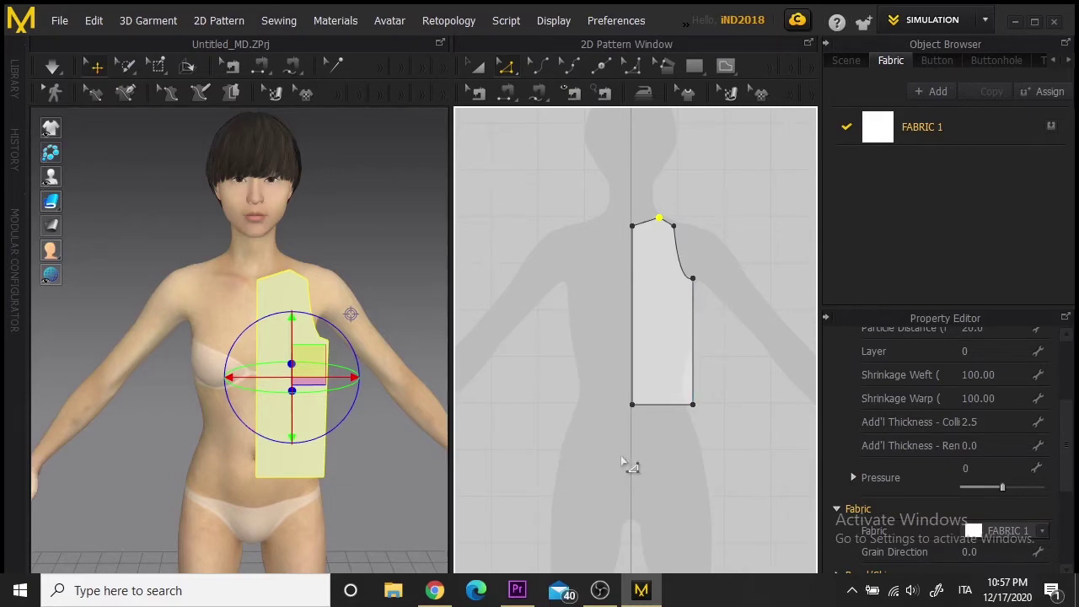
# Create a symmetric pattern of the half bodice and place it level with the original, across the center line.
pyautogui.moveTo(683, 501); pyautogui.dragTo(668, 442, button='right')
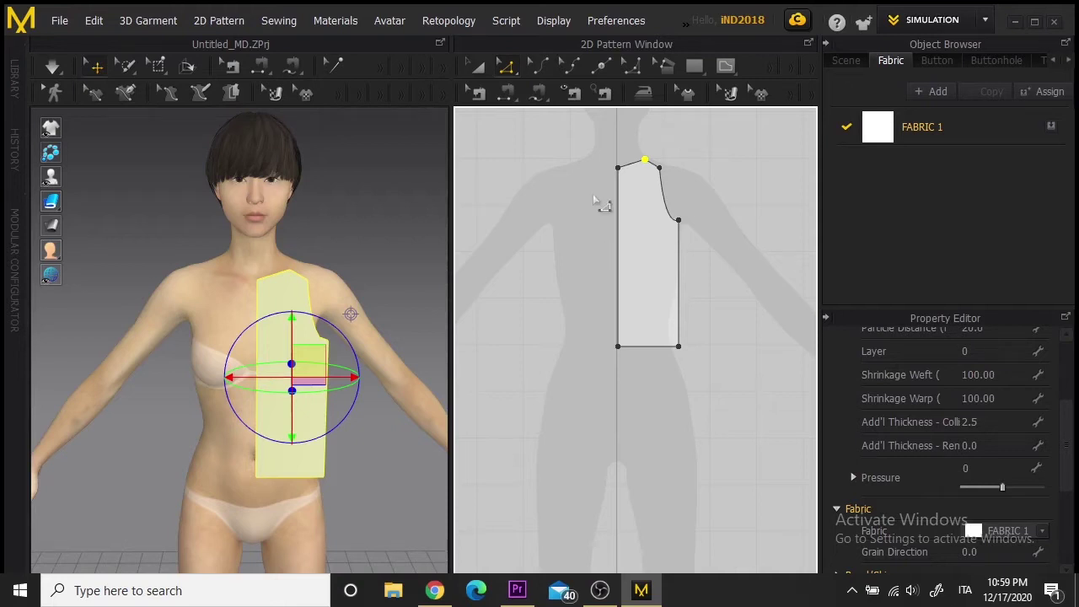
pyautogui.click(695, 66)
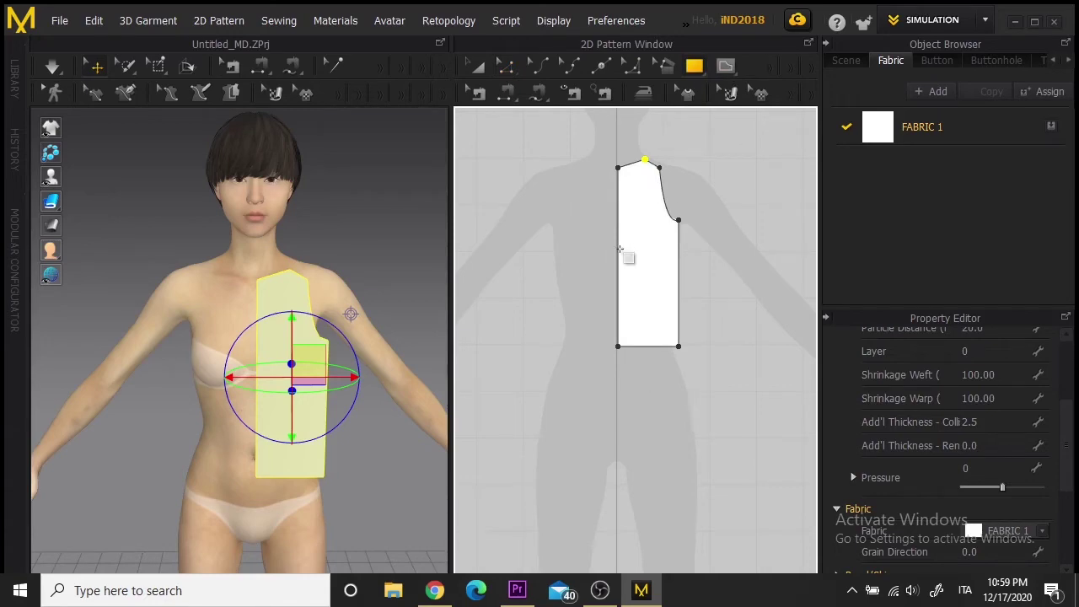
pyautogui.click(477, 66)
pyautogui.click(648, 288)
pyautogui.rightClick(648, 288)
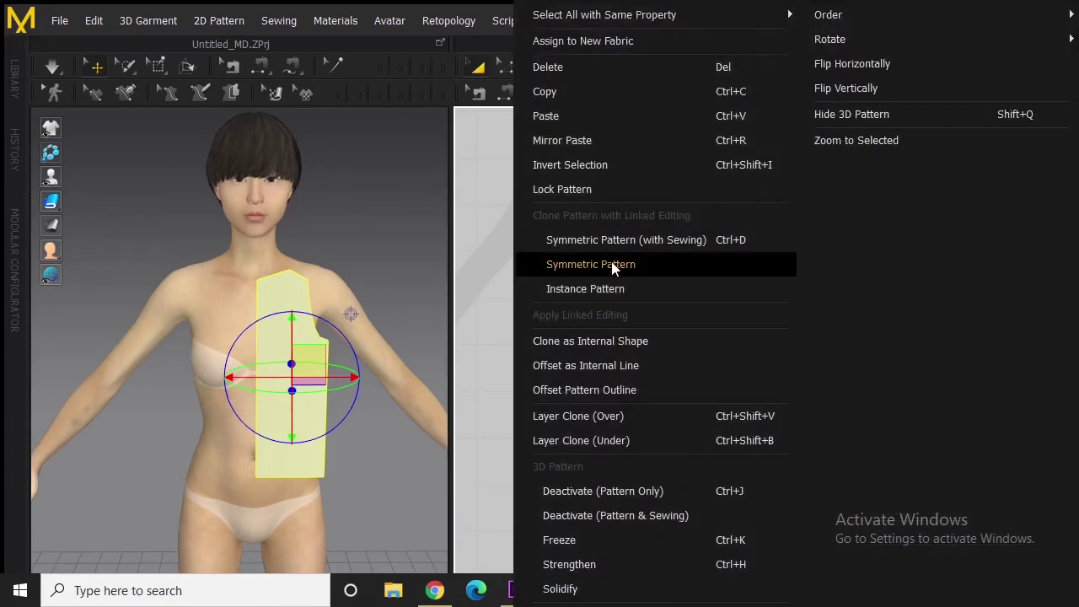
pyautogui.click(612, 265)
pyautogui.click(597, 391)
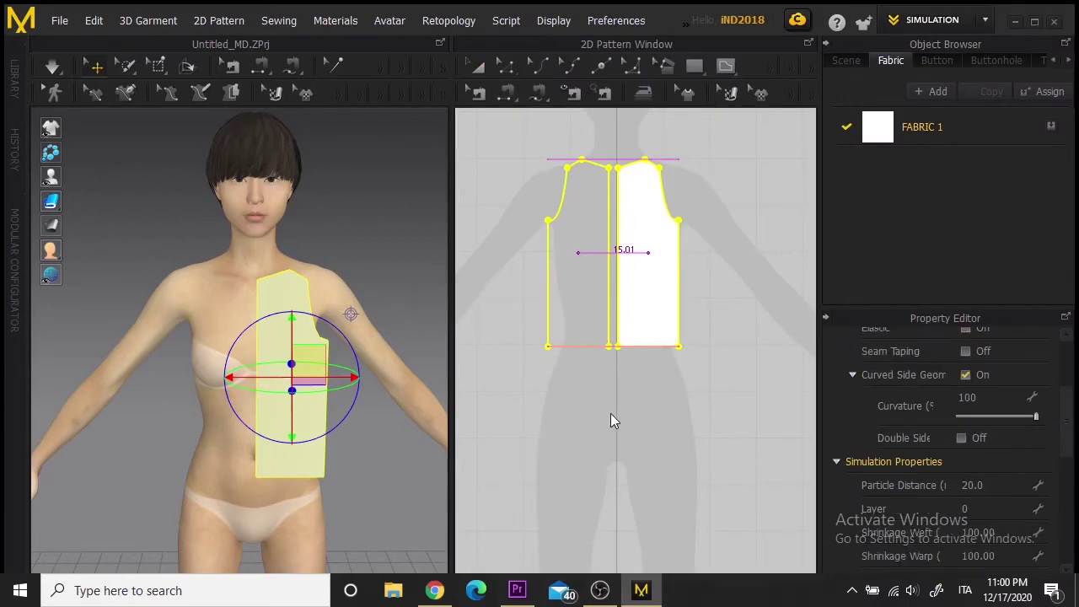
pyautogui.click(611, 414)
# Copy both front bodice pieces and paste the duplicates beside them at the same height for the back.
pyautogui.moveTo(506, 160); pyautogui.dragTo(650, 298)
pyautogui.hotkey('ctrl', 'c')
pyautogui.hotkey('ctrl', 'v')
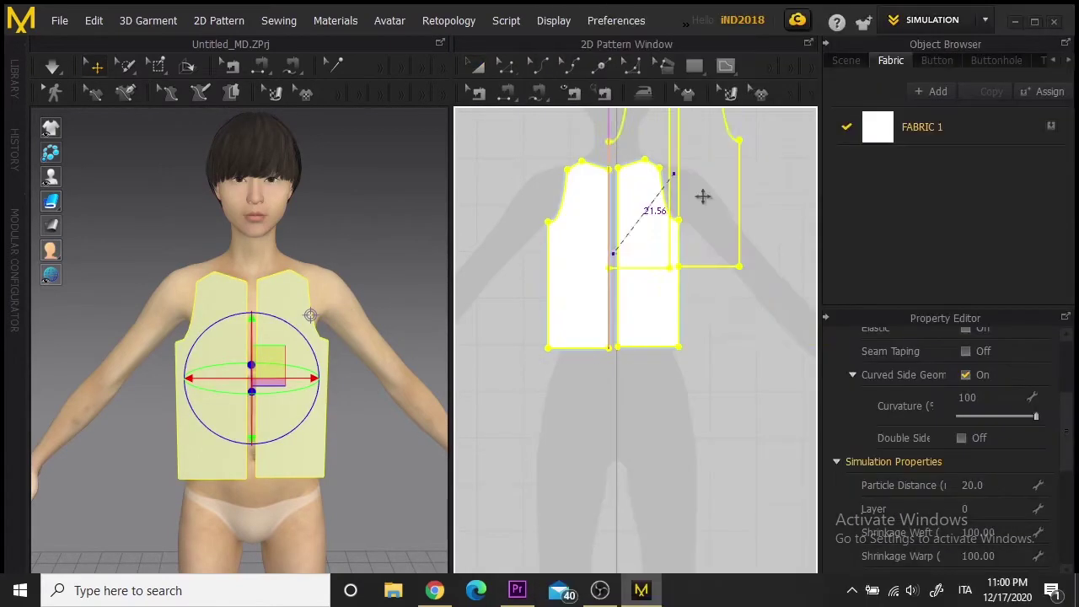
pyautogui.click(784, 252)
# Move the duplicated bodice pieces in 3D so they stand behind the avatar's back.
pyautogui.click(392, 393)
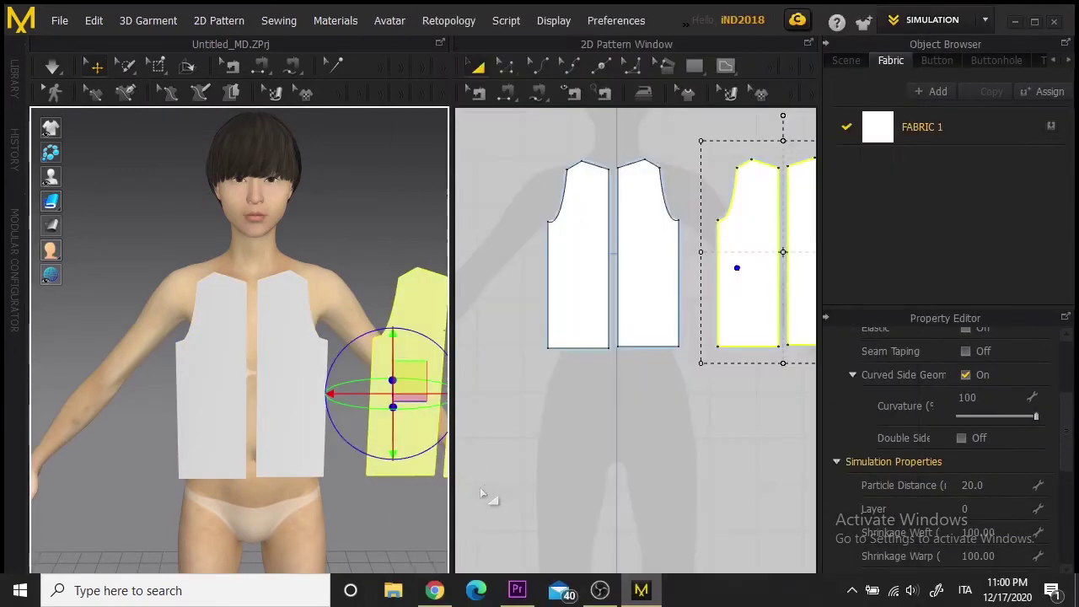
pyautogui.moveTo(398, 494); pyautogui.dragTo(109, 477, button='right')
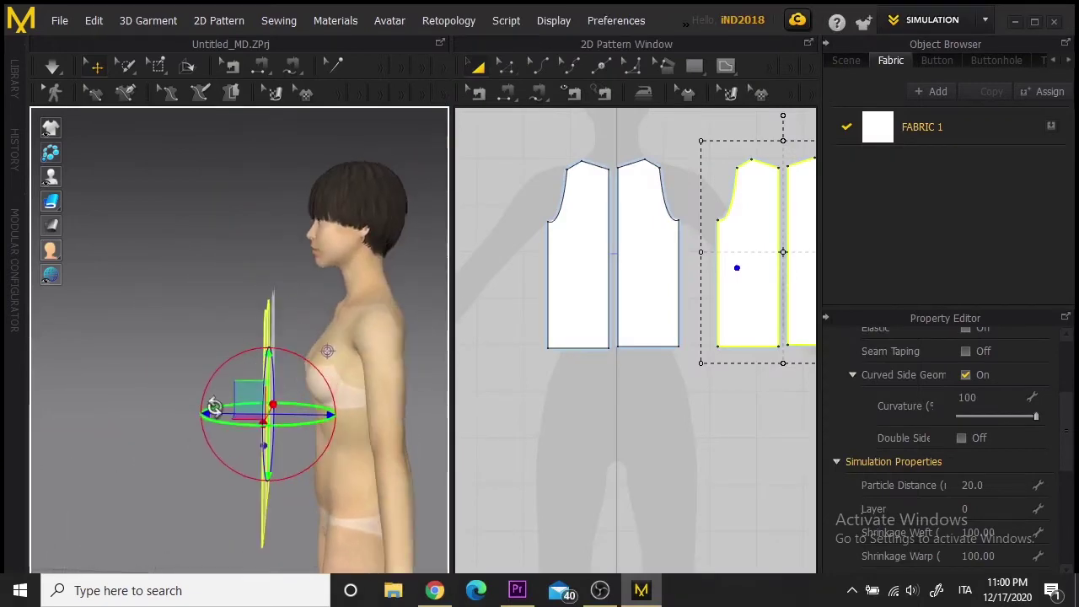
pyautogui.moveTo(282, 354); pyautogui.dragTo(426, 355)
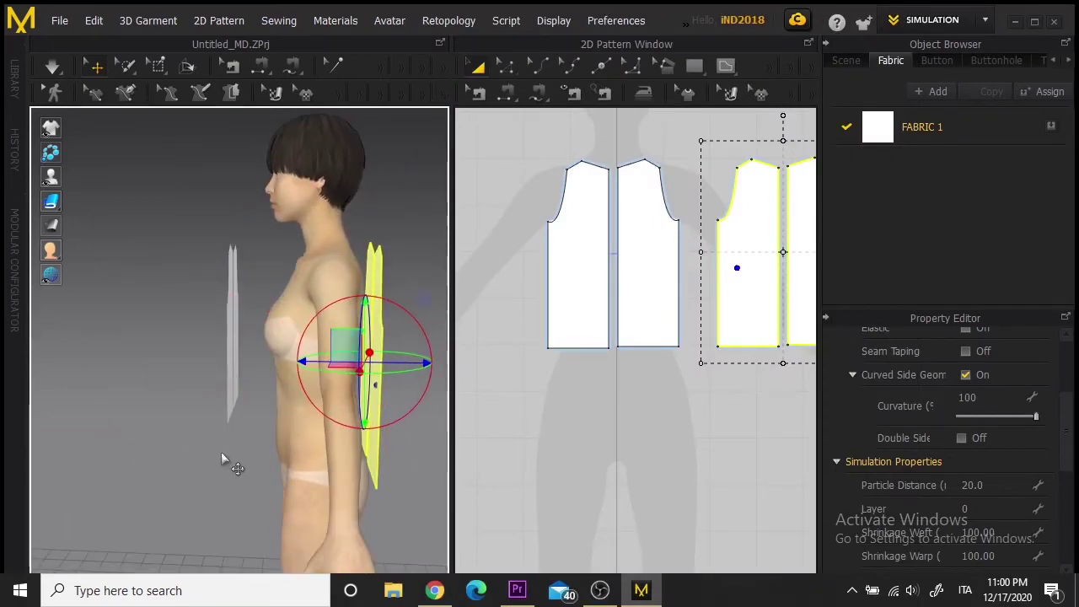
pyautogui.moveTo(221, 452); pyautogui.dragTo(253, 367, button='right')
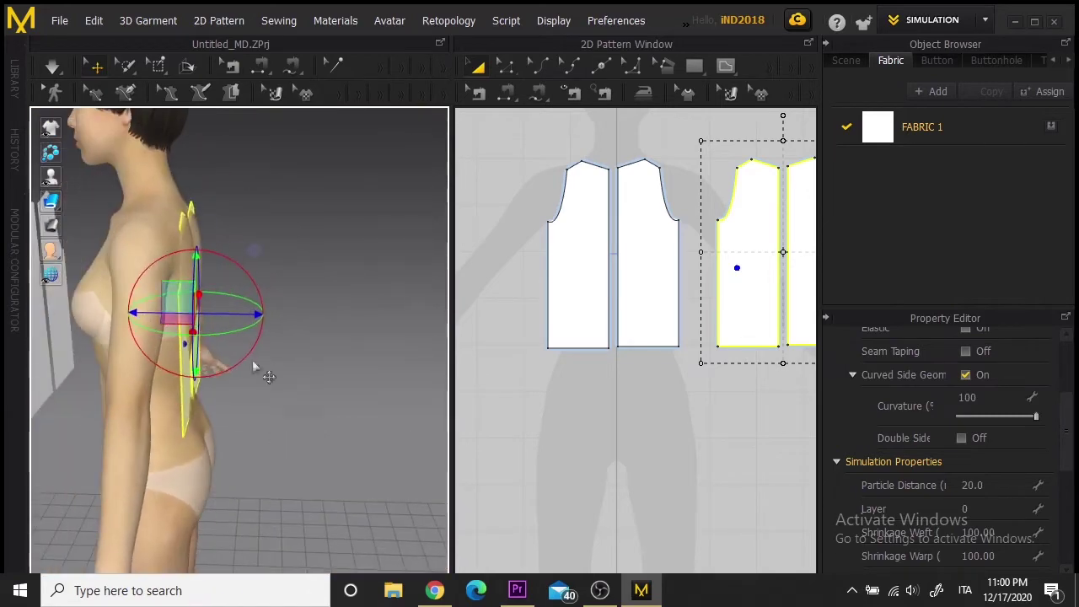
pyautogui.moveTo(173, 301); pyautogui.dragTo(189, 300)
# Select the two front bodice pieces and move them closer to the avatar's chest in 3D.
pyautogui.moveTo(499, 129); pyautogui.dragTo(690, 332)
pyautogui.moveTo(276, 440); pyautogui.dragTo(399, 487, button='middle')
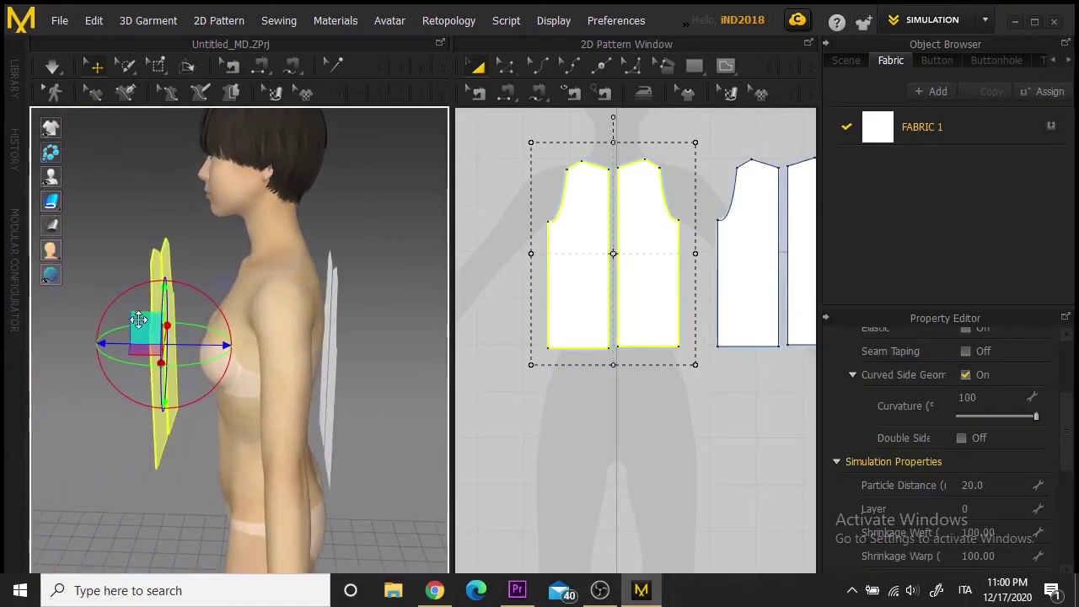
pyautogui.moveTo(138, 318); pyautogui.dragTo(171, 323)
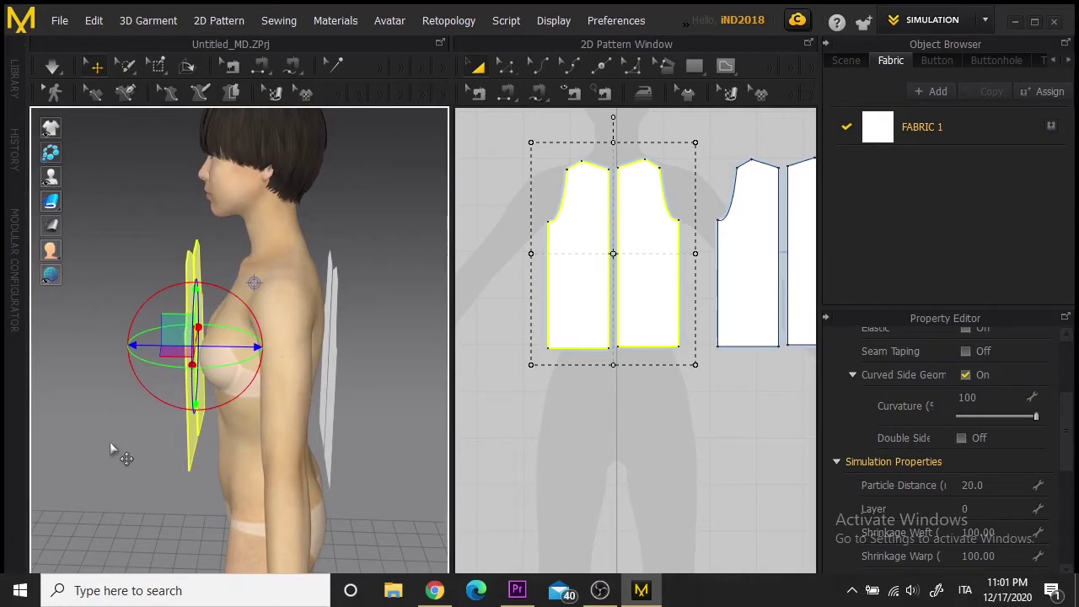
# Sew the two front bodice pieces together along their center edges with segment sewing.
pyautogui.press('2')
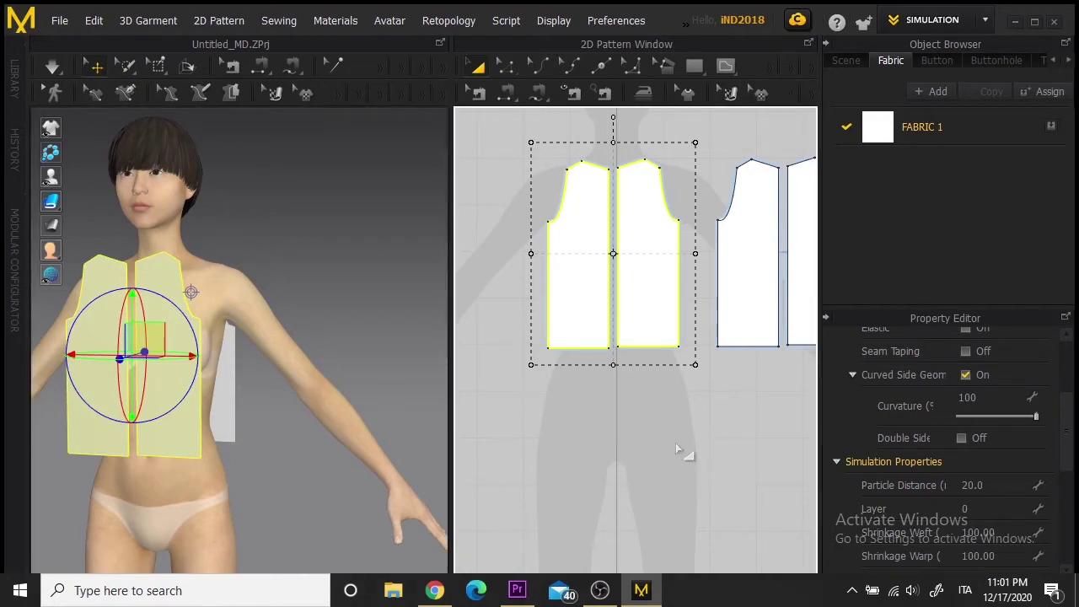
pyautogui.click(505, 93)
pyautogui.click(193, 312)
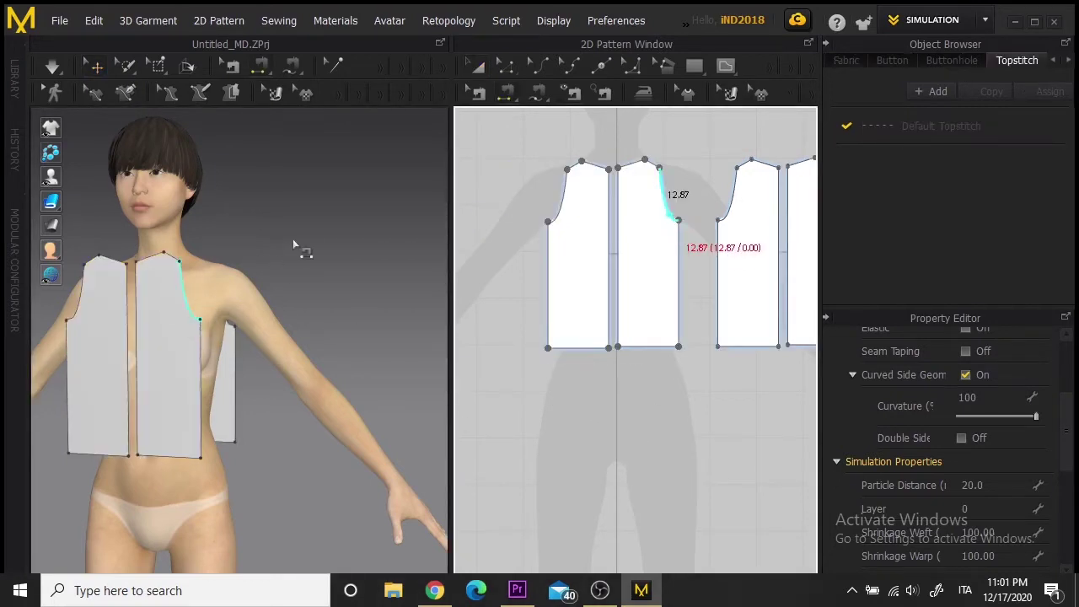
pyautogui.scroll(-3, 299, 257)
pyautogui.moveTo(305, 270); pyautogui.dragTo(338, 288, button='right')
pyautogui.click(218, 309)
pyautogui.click(209, 310)
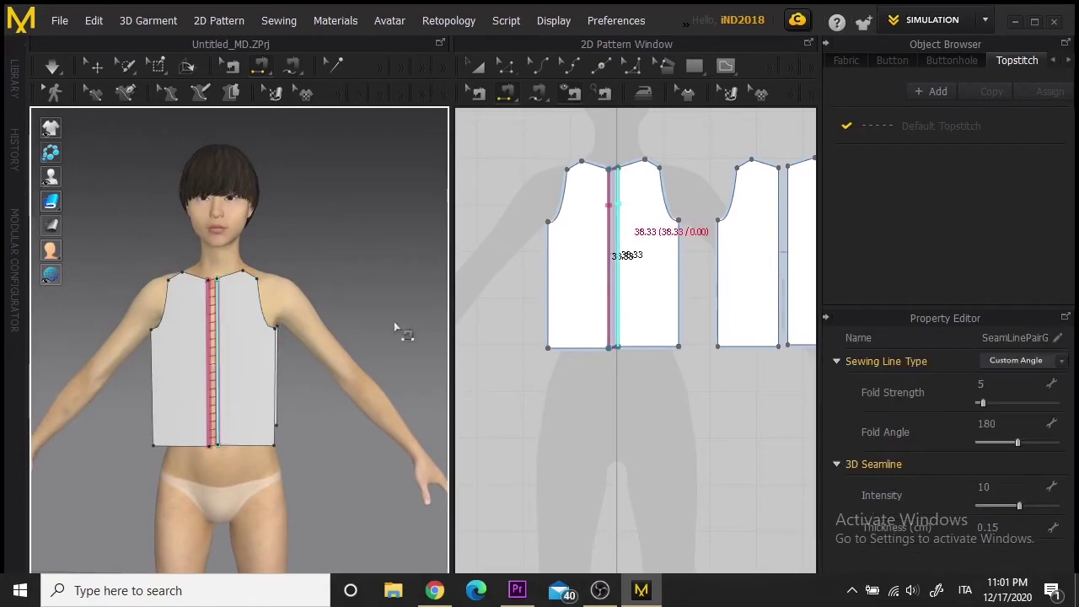
# Sew the two back bodice pieces together along their center edges.
pyautogui.moveTo(377, 330); pyautogui.dragTo(121, 366, button='right')
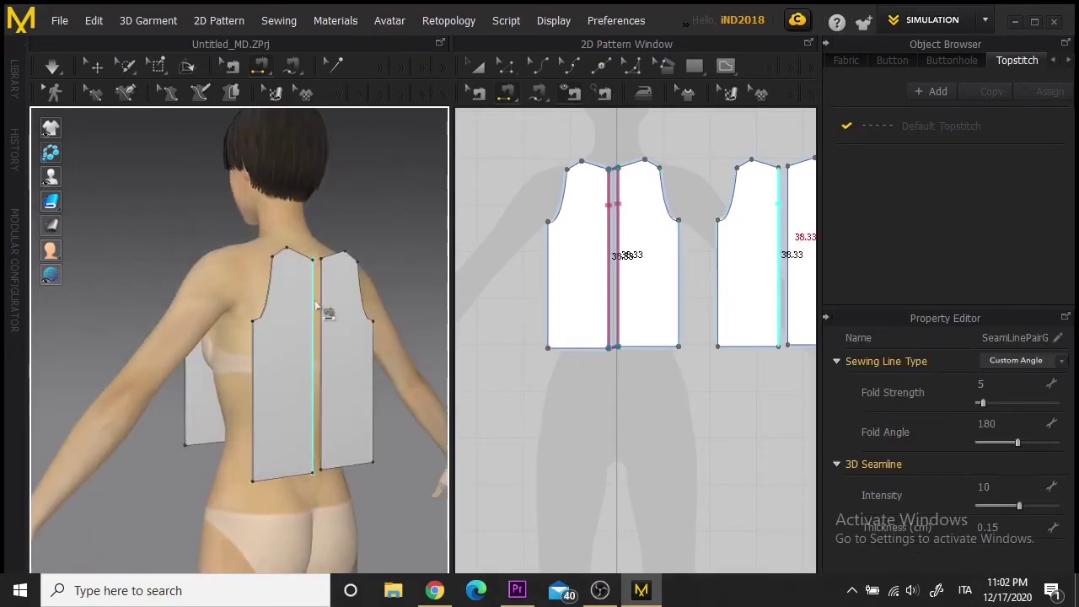
pyautogui.click(315, 302)
pyautogui.click(322, 306)
# Sew the front and back bodice pieces together along the side seams on both sides of the avatar.
pyautogui.click(186, 426)
pyautogui.click(253, 456)
pyautogui.moveTo(417, 523); pyautogui.dragTo(143, 450, button='right')
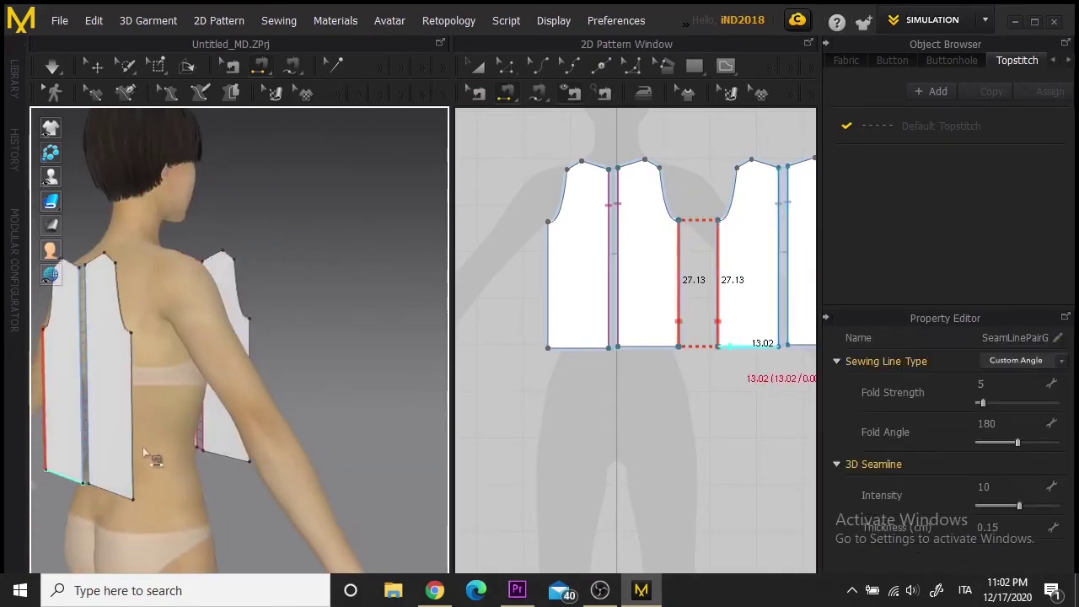
pyautogui.click(144, 456)
pyautogui.moveTo(418, 509)
pyautogui.mouseDown(button='right')
pyautogui.moveTo(200, 450)
pyautogui.moveTo(414, 506)
pyautogui.mouseUp(button='right')
pyautogui.click(192, 444)
# Sew the short shoulder edges of the front and back bodice pieces together on both shoulders.
pyautogui.click(207, 343)
pyautogui.click(262, 282)
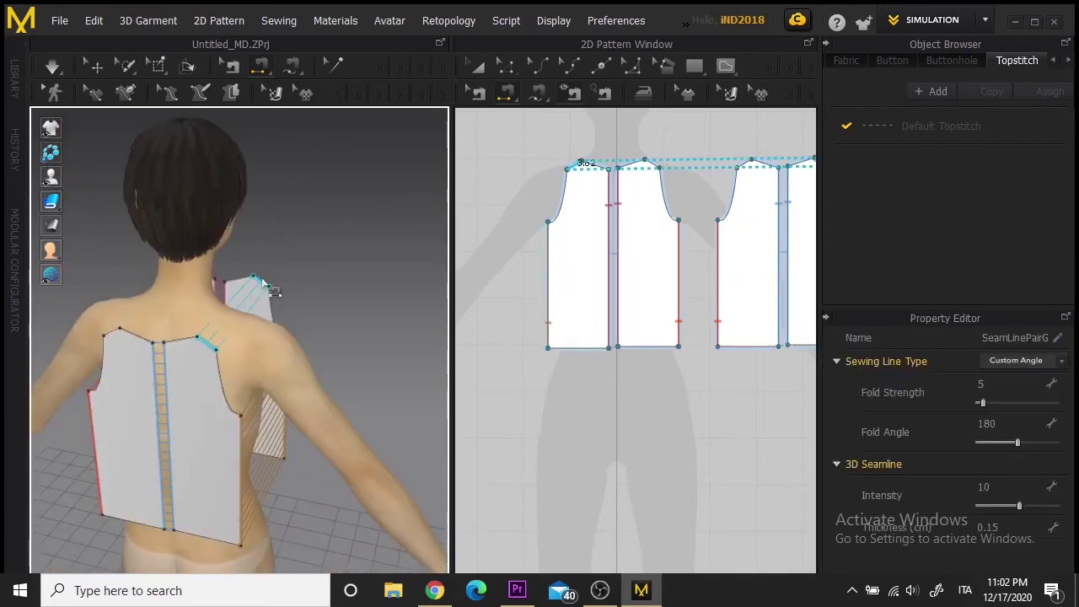
pyautogui.moveTo(69, 478); pyautogui.dragTo(192, 496, button='right')
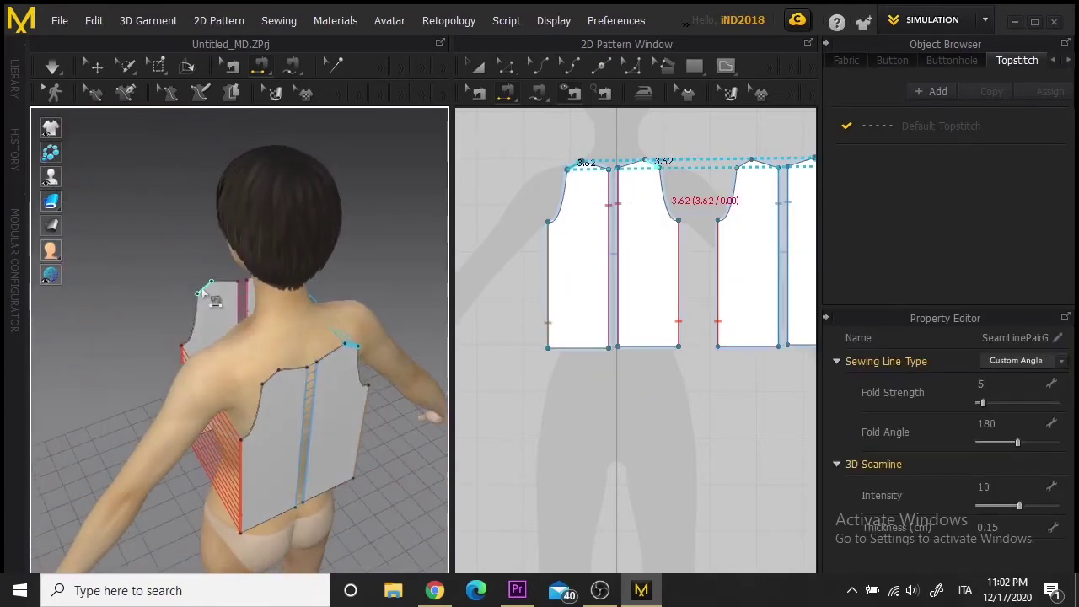
pyautogui.click(203, 290)
pyautogui.click(268, 382)
# Simulate the sewn bodice so it drapes onto the avatar.
pyautogui.moveTo(67, 453); pyautogui.dragTo(342, 439, button='right')
pyautogui.click(51, 65)
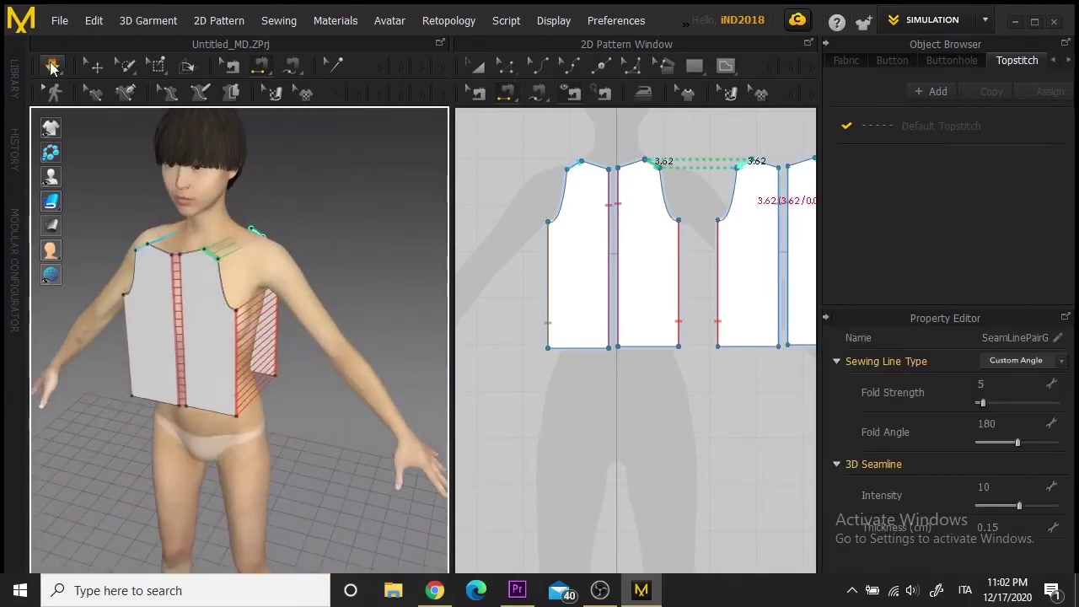
pyautogui.click(52, 66)
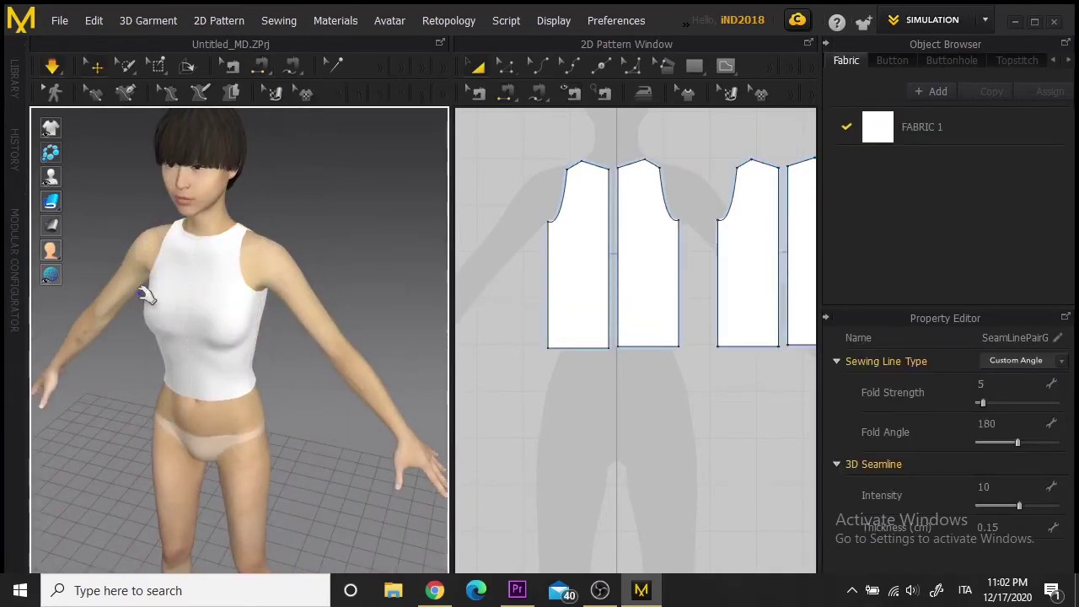
# Draw a large oval skirt pattern below the bodice pieces with the circle tool and raise it toward the avatar in 3D.
pyautogui.scroll(-1, 672, 387)
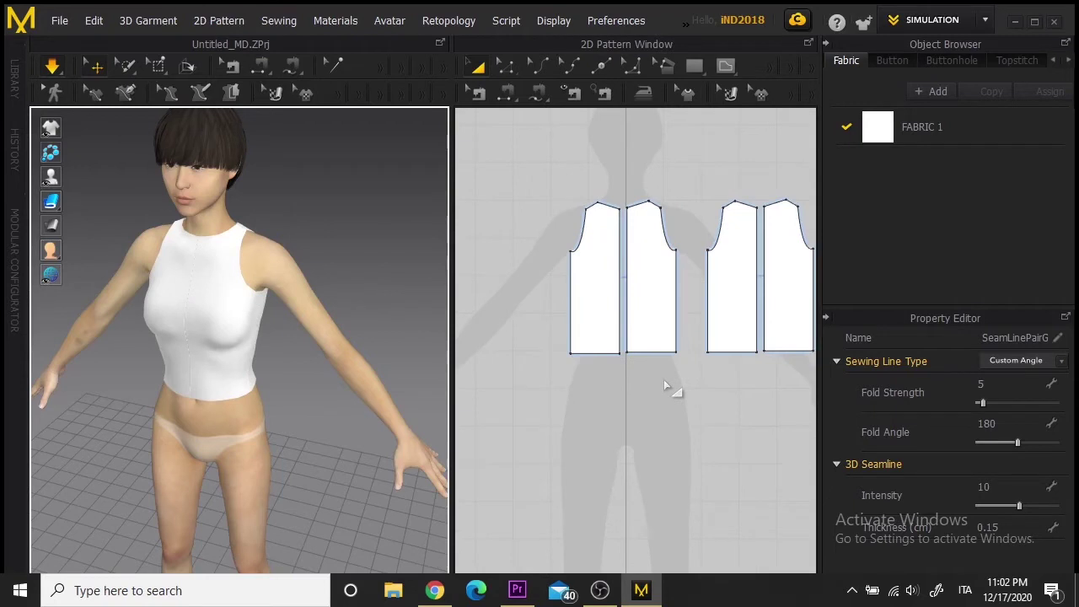
pyautogui.moveTo(674, 381); pyautogui.dragTo(618, 312, button='right')
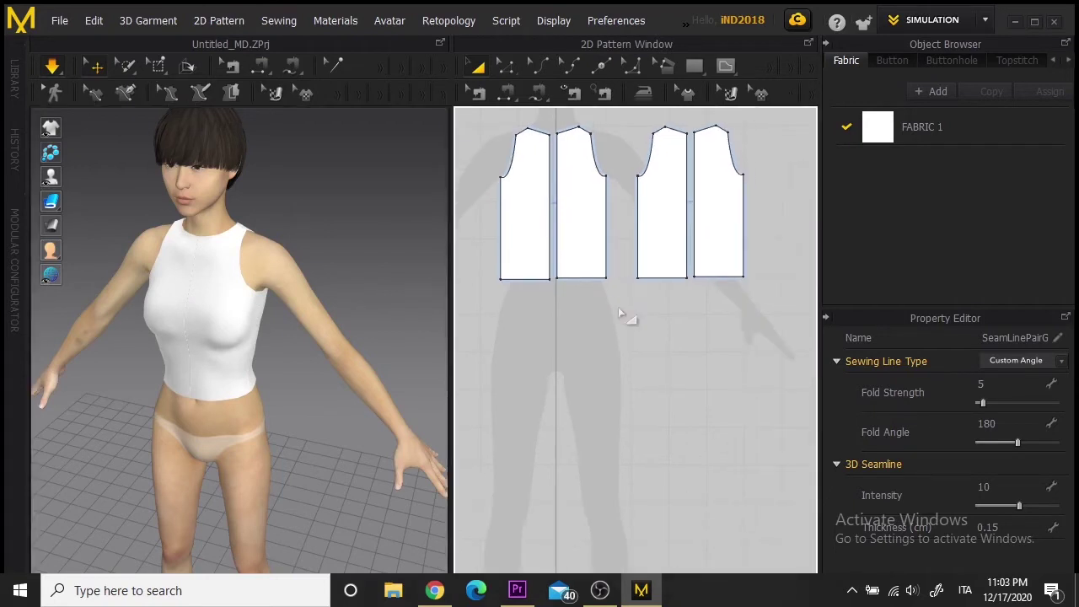
pyautogui.click(698, 70)
pyautogui.click(737, 148)
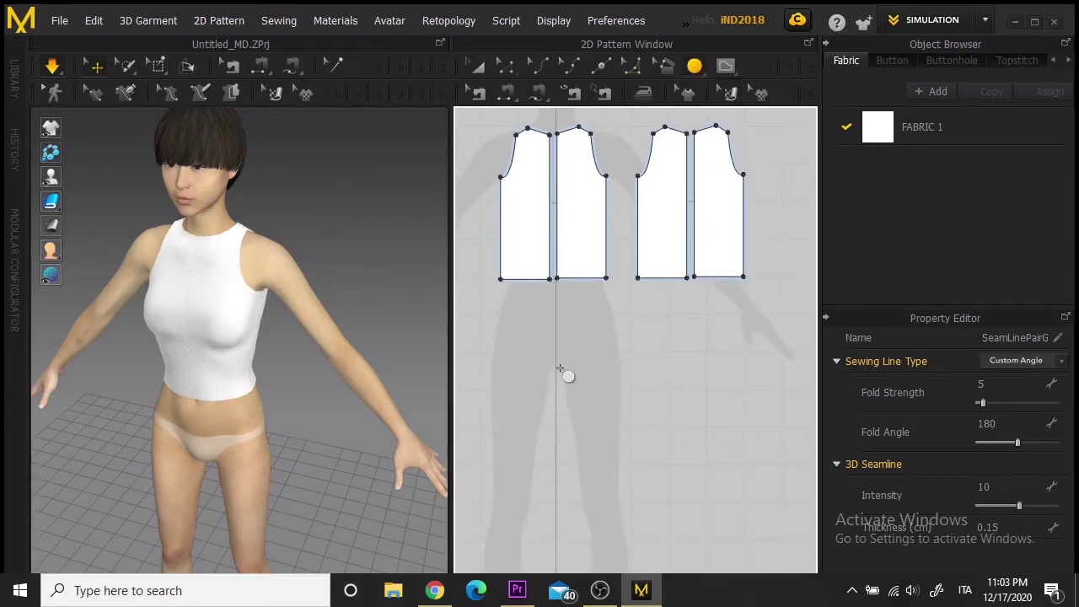
pyautogui.scroll(-1, 560, 369)
pyautogui.moveTo(543, 346); pyautogui.dragTo(858, 606)
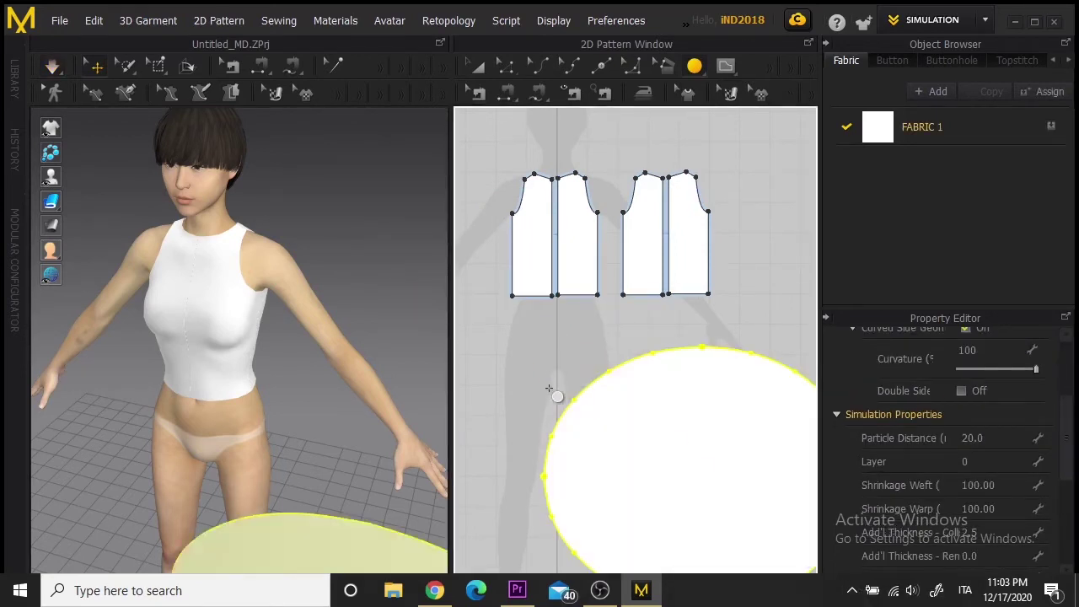
pyautogui.scroll(-1, 549, 387)
pyautogui.moveTo(322, 542); pyautogui.dragTo(245, 452)
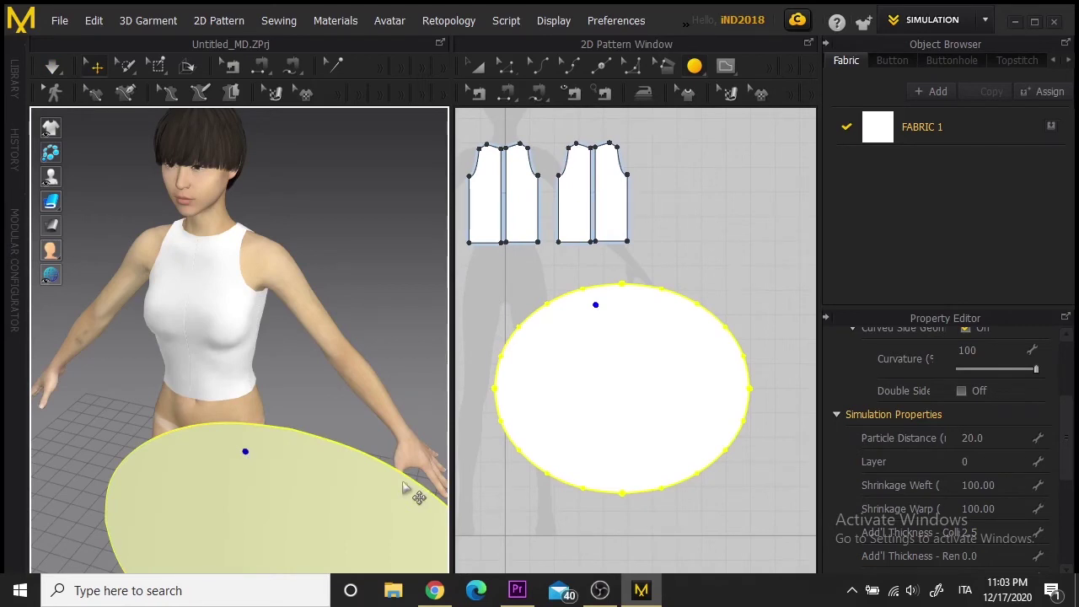
# Draw an internal circle about 51 cm in circumference near the middle of the oval skirt pattern.
pyautogui.moveTo(728, 67); pyautogui.dragTo(758, 144)
pyautogui.moveTo(630, 380)
pyautogui.mouseDown()
pyautogui.moveTo(653, 403)
pyautogui.moveTo(622, 381)
pyautogui.mouseUp()
# Raise the skirt piece toward the avatar in 3D and convert its internal circle to a hole for the waist.
pyautogui.press('a')
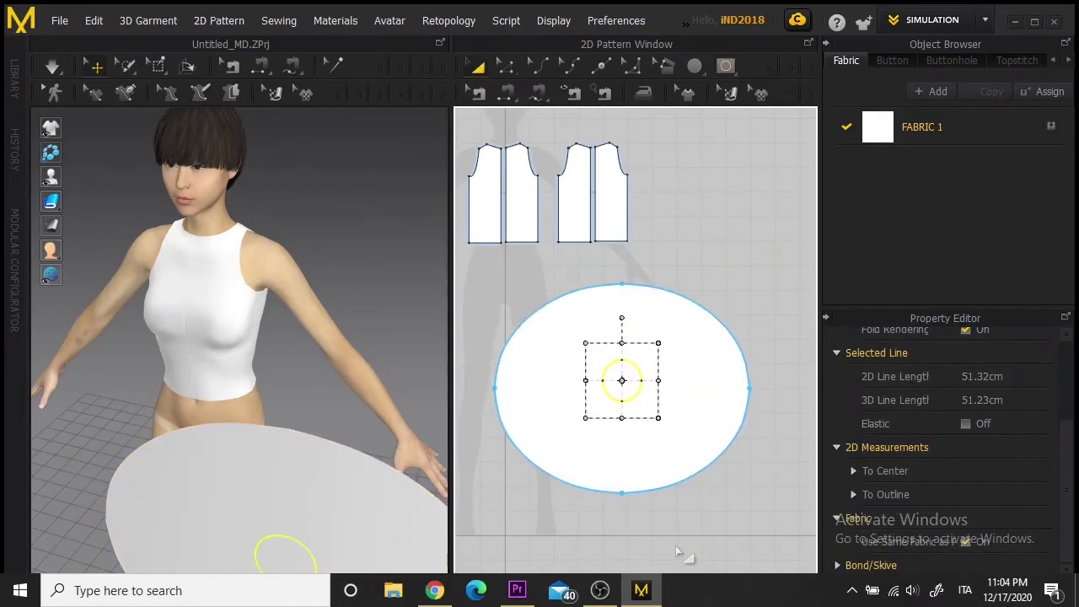
pyautogui.click(236, 422)
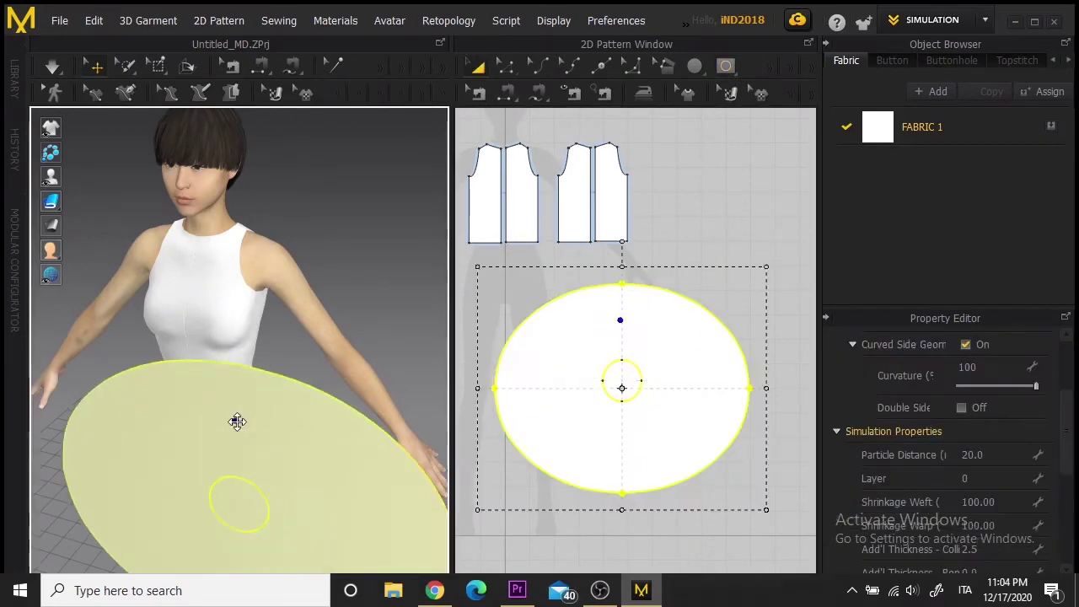
pyautogui.click(778, 429)
pyautogui.rightClick(638, 371)
pyautogui.click(695, 213)
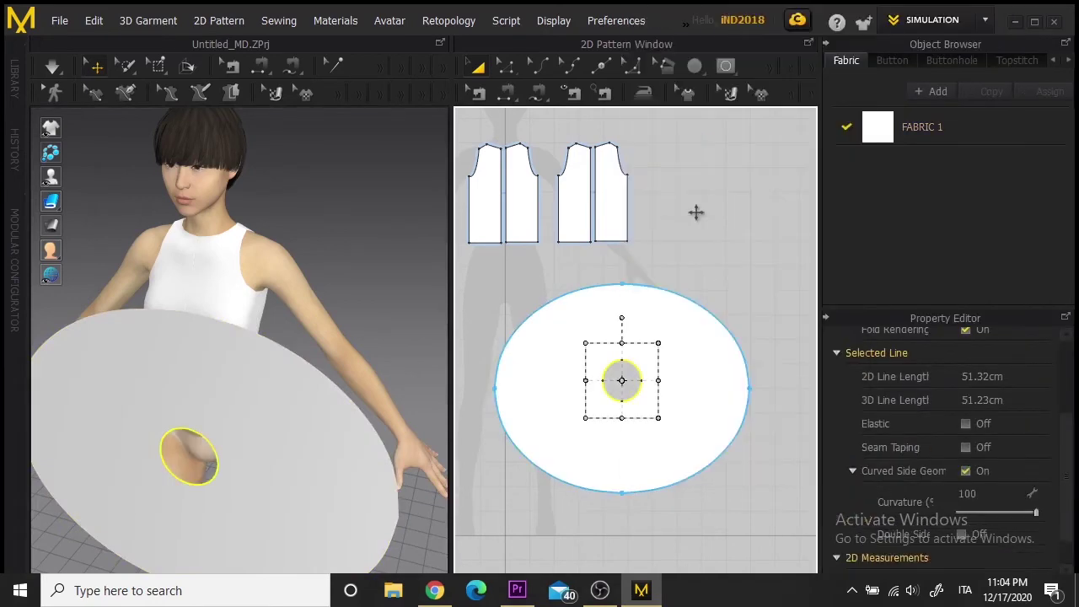
# Rotate the skirt piece to lie horizontally in 3D and move it so the waist opening surrounds the avatar's waist.
pyautogui.moveTo(453, 399); pyautogui.dragTo(648, 385)
pyautogui.moveTo(168, 455); pyautogui.dragTo(348, 349, button='right')
pyautogui.click(353, 346)
pyautogui.moveTo(310, 297); pyautogui.dragTo(296, 395)
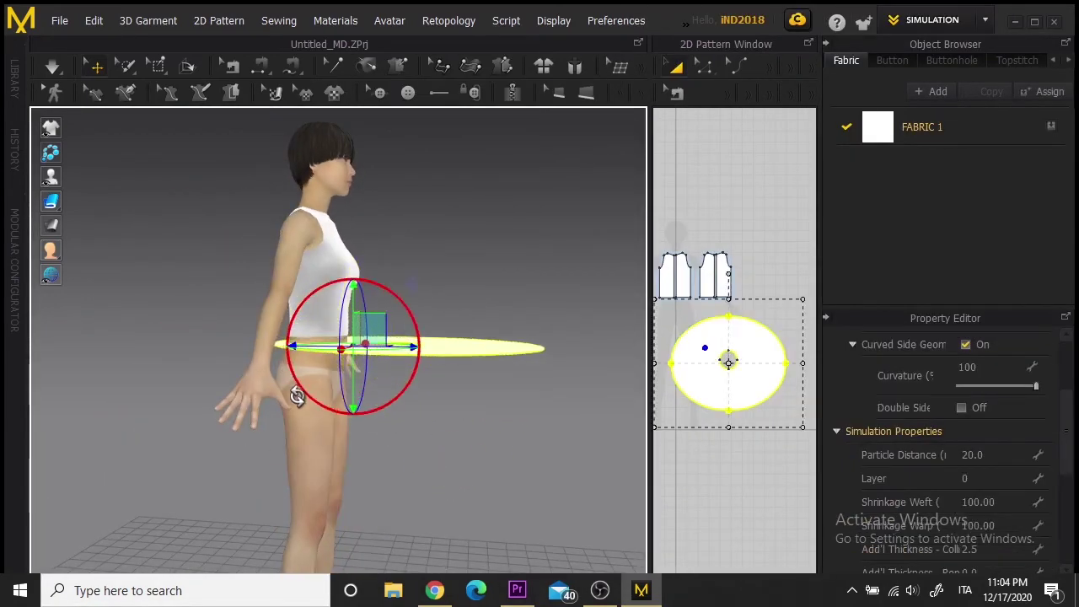
pyautogui.moveTo(377, 321); pyautogui.dragTo(304, 321)
pyautogui.moveTo(325, 335); pyautogui.dragTo(402, 410, button='right')
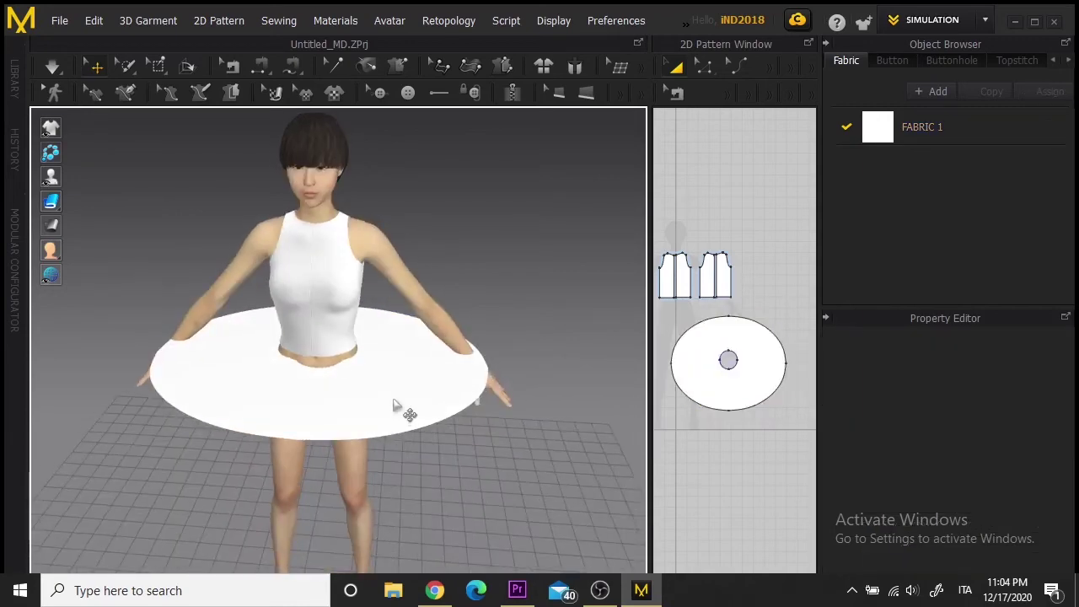
pyautogui.click(401, 402)
# Sew the lower edge of the front bodice piece on the avatar's left to the adjacent front quarter of the waist opening.
pyautogui.moveTo(650, 240); pyautogui.dragTo(457, 253)
pyautogui.click(512, 95)
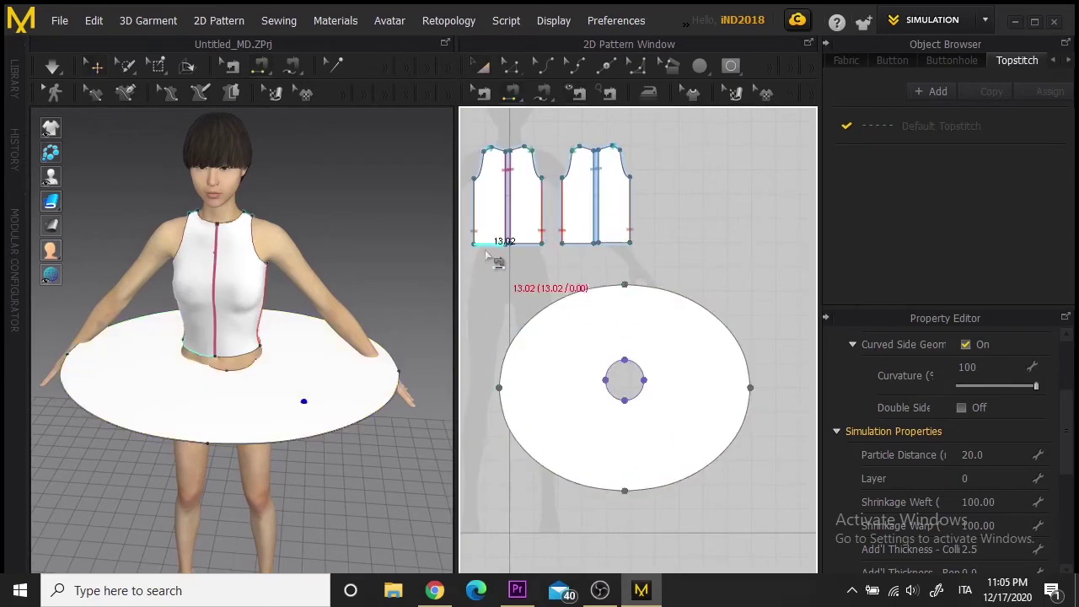
pyautogui.scroll(3, 253, 346)
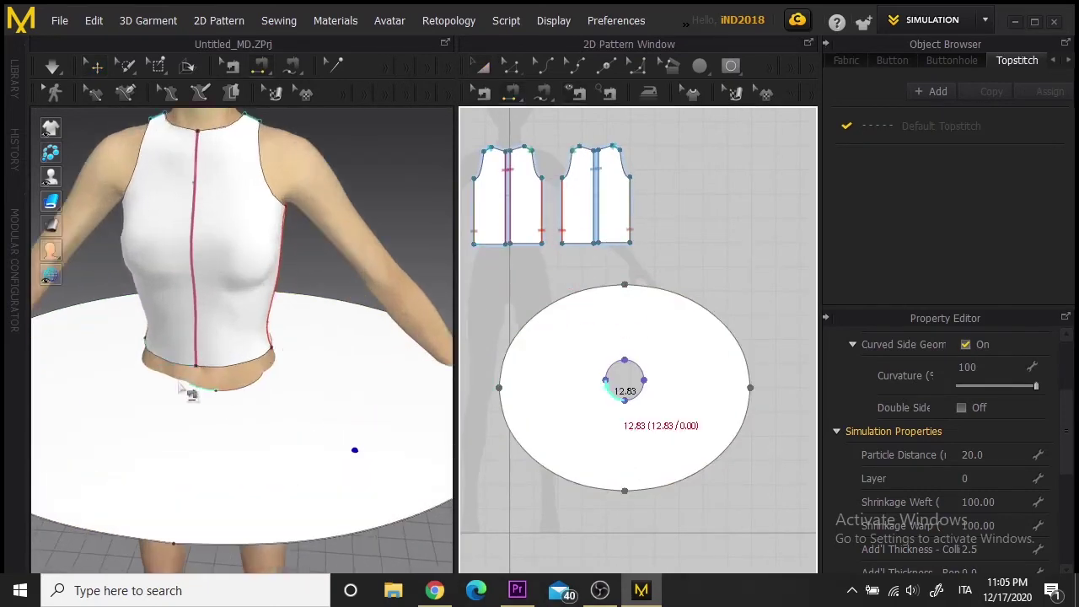
pyautogui.press('a')
pyautogui.click(301, 457)
pyautogui.moveTo(456, 337); pyautogui.dragTo(566, 304)
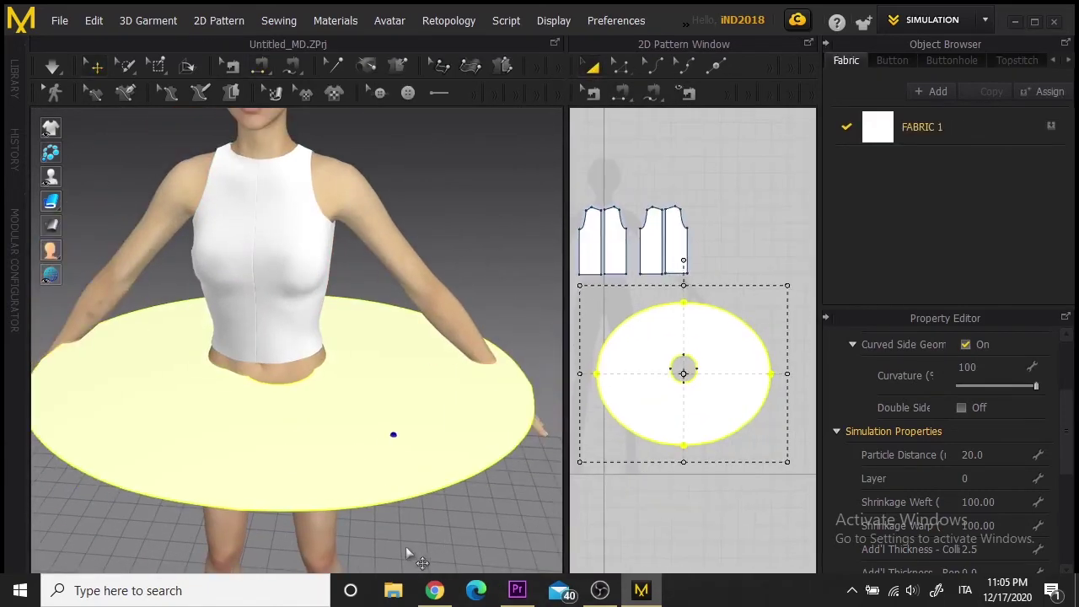
pyautogui.moveTo(398, 542); pyautogui.dragTo(376, 517, button='right')
pyautogui.moveTo(295, 417); pyautogui.dragTo(326, 563, button='right')
pyautogui.click(620, 94)
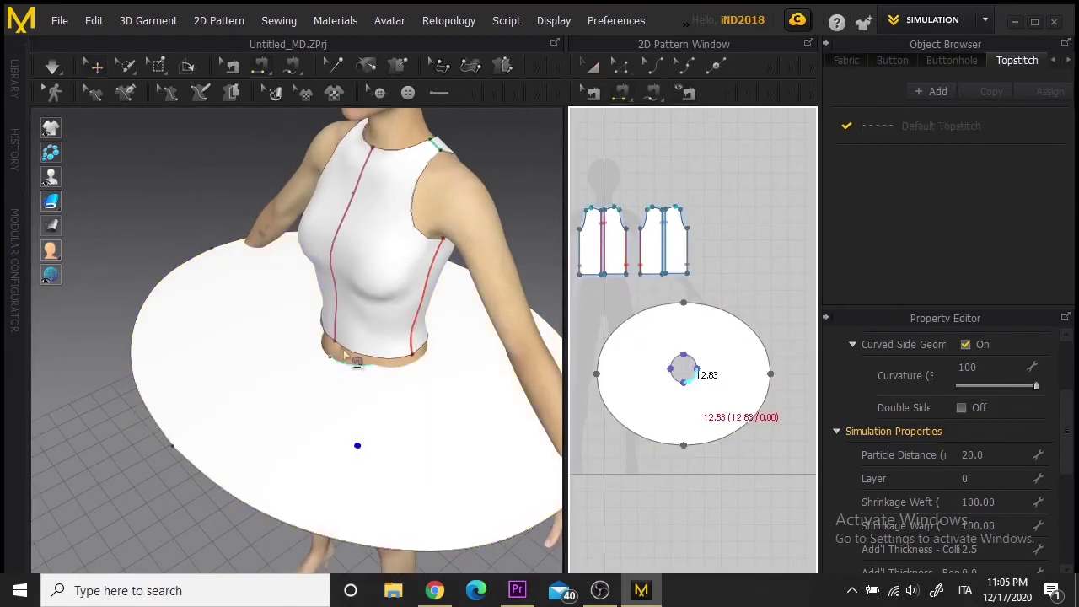
pyautogui.click(343, 362)
pyautogui.click(349, 351)
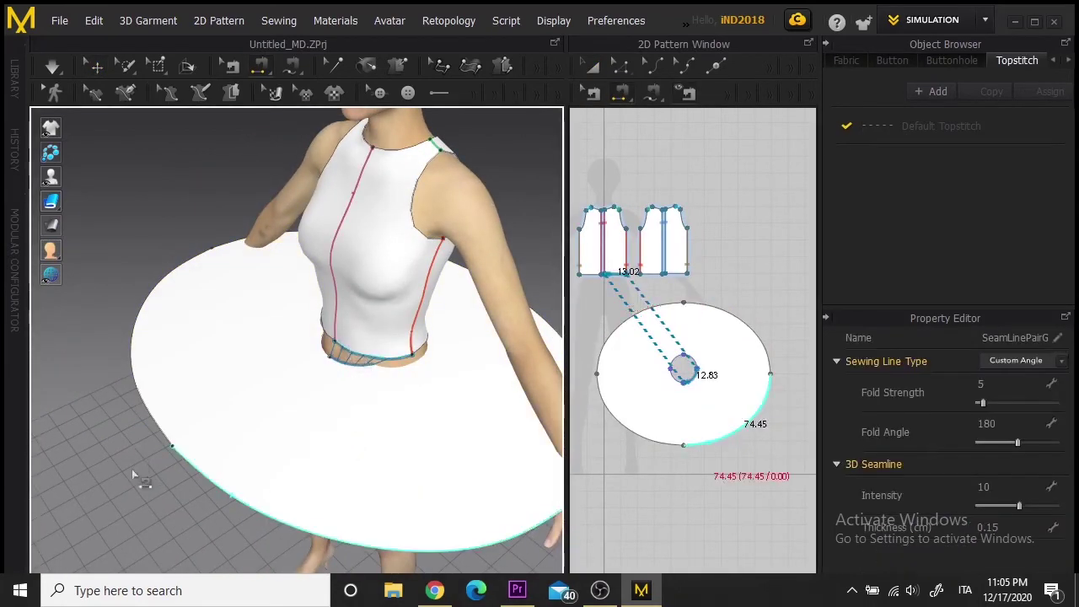
# Sew the lower edge of the other front bodice piece to the remaining front quarter of the waist opening.
pyautogui.moveTo(131, 469); pyautogui.dragTo(195, 516, button='right')
pyautogui.click(216, 388)
pyautogui.moveTo(446, 535)
pyautogui.mouseDown(button='right')
pyautogui.moveTo(193, 393)
pyautogui.moveTo(452, 538)
pyautogui.mouseUp(button='right')
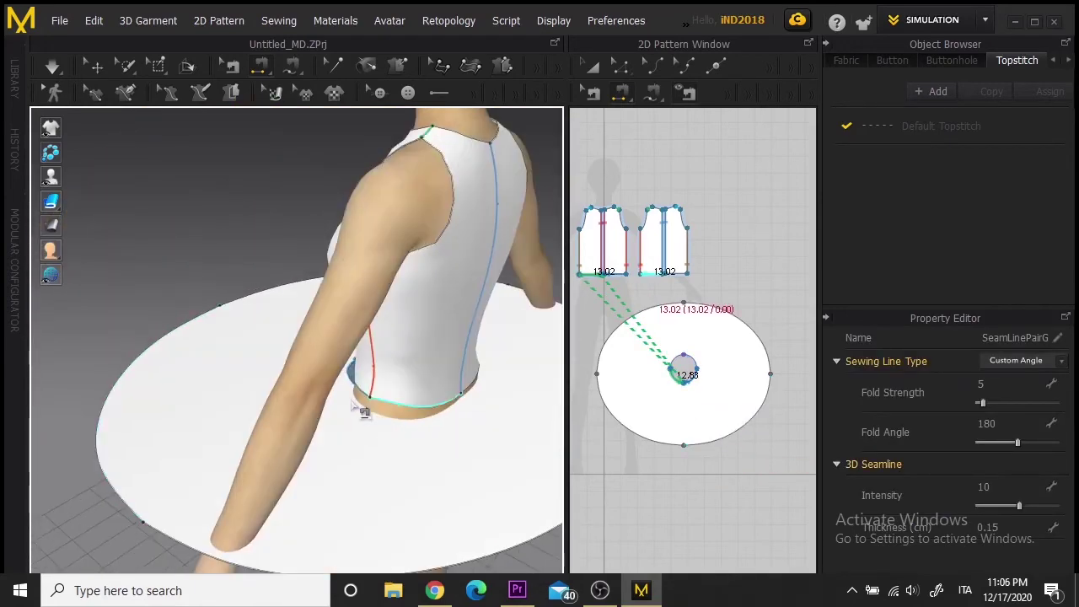
# Hide the avatar and lower the skirt piece slightly in 3D to expose the back of the waist opening.
pyautogui.click(592, 67)
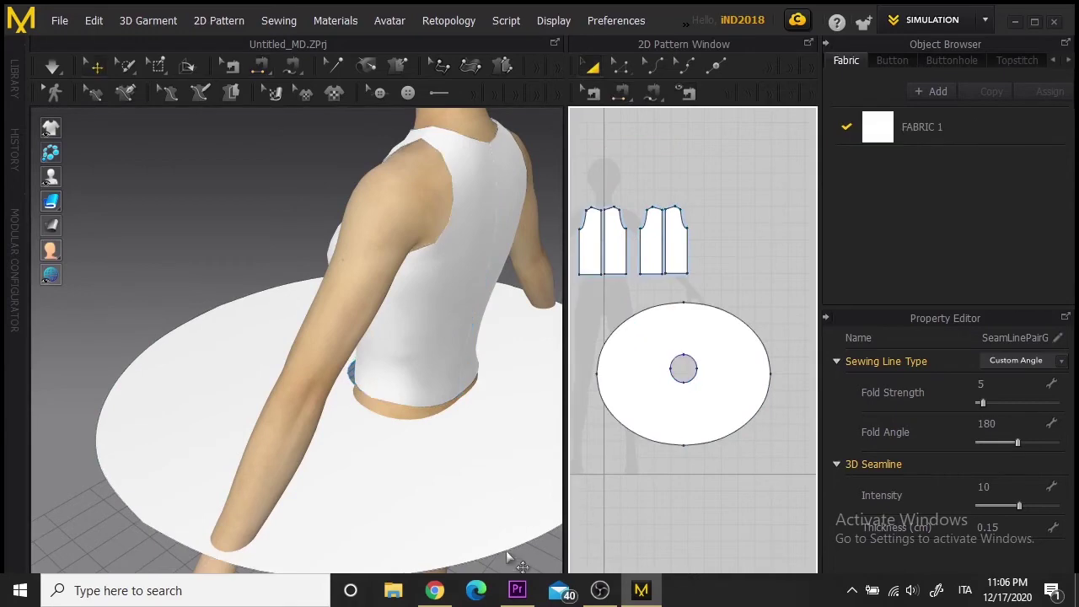
pyautogui.moveTo(508, 553); pyautogui.dragTo(284, 431, button='right')
pyautogui.click(278, 437)
pyautogui.click(621, 92)
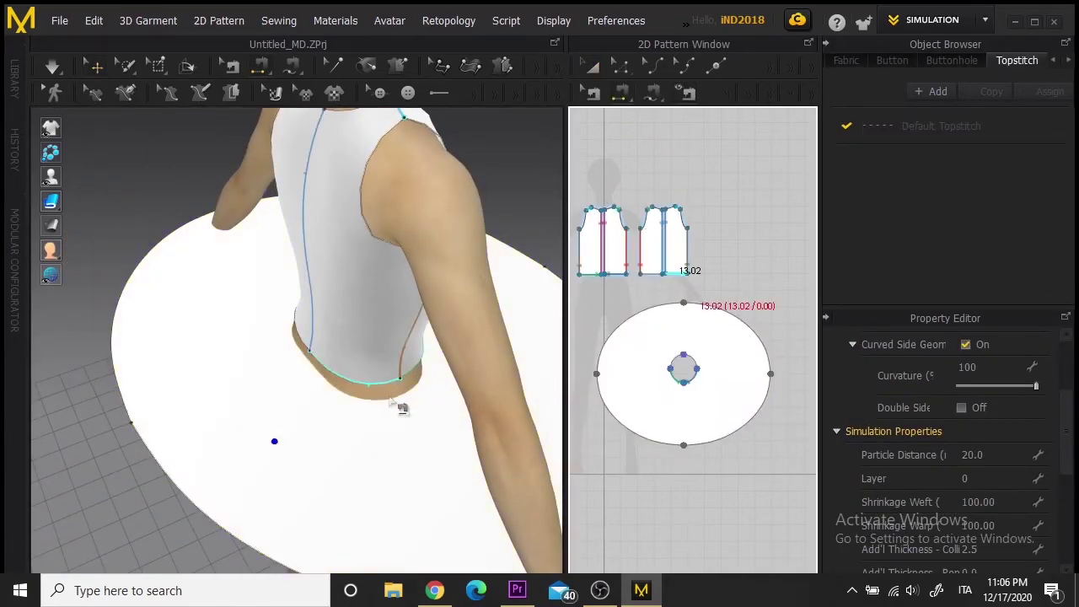
pyautogui.click(51, 175)
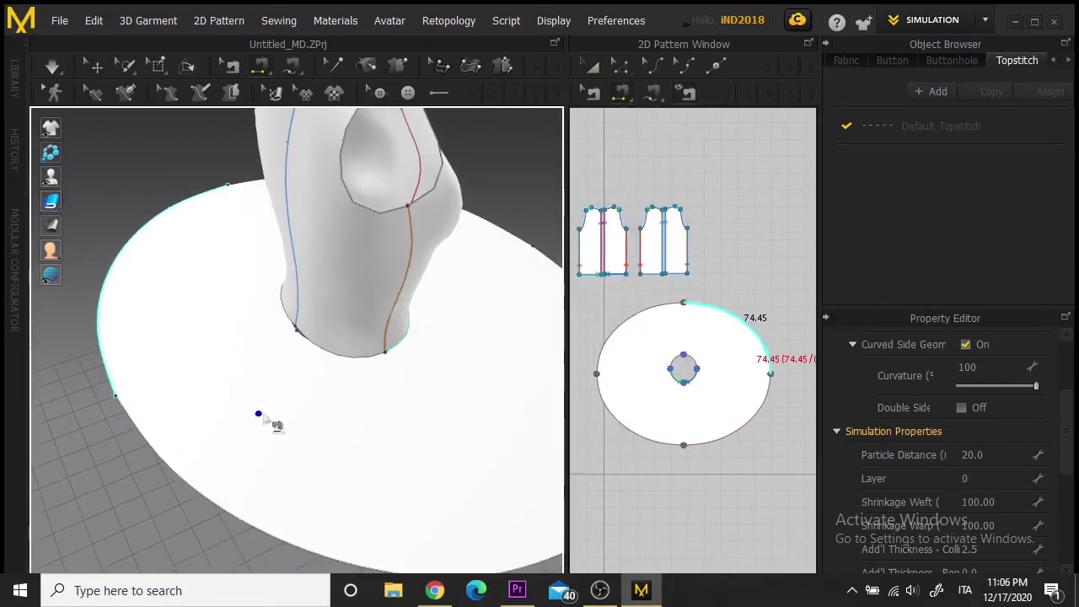
pyautogui.click(596, 72)
pyautogui.moveTo(295, 411); pyautogui.dragTo(299, 449)
# Sew the lower edges of both back bodice pieces to the two remaining quarters of the waist opening.
pyautogui.click(627, 93)
pyautogui.click(360, 360)
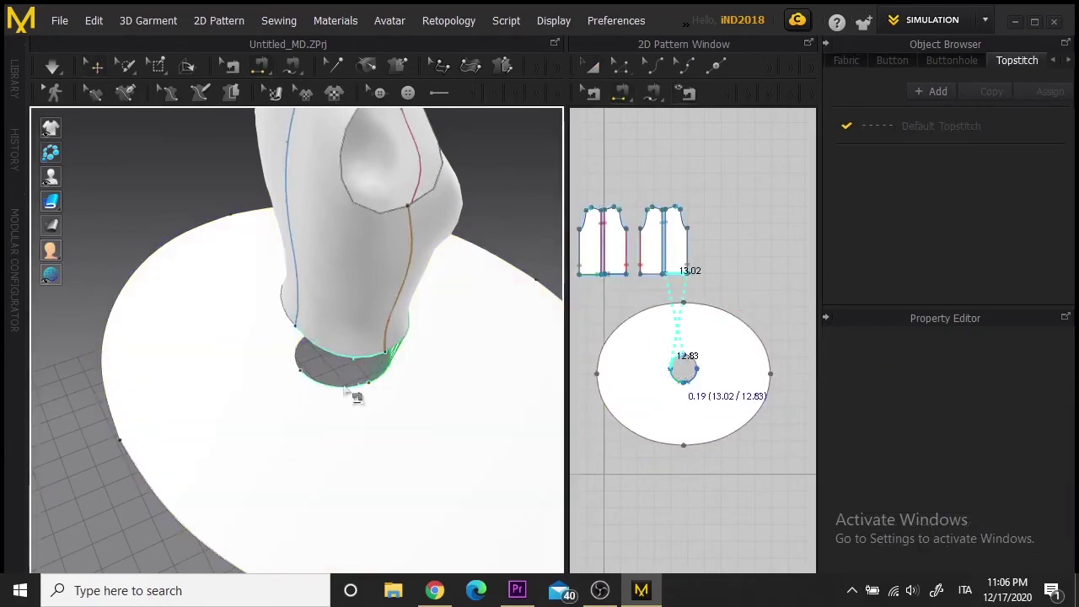
pyautogui.click(339, 386)
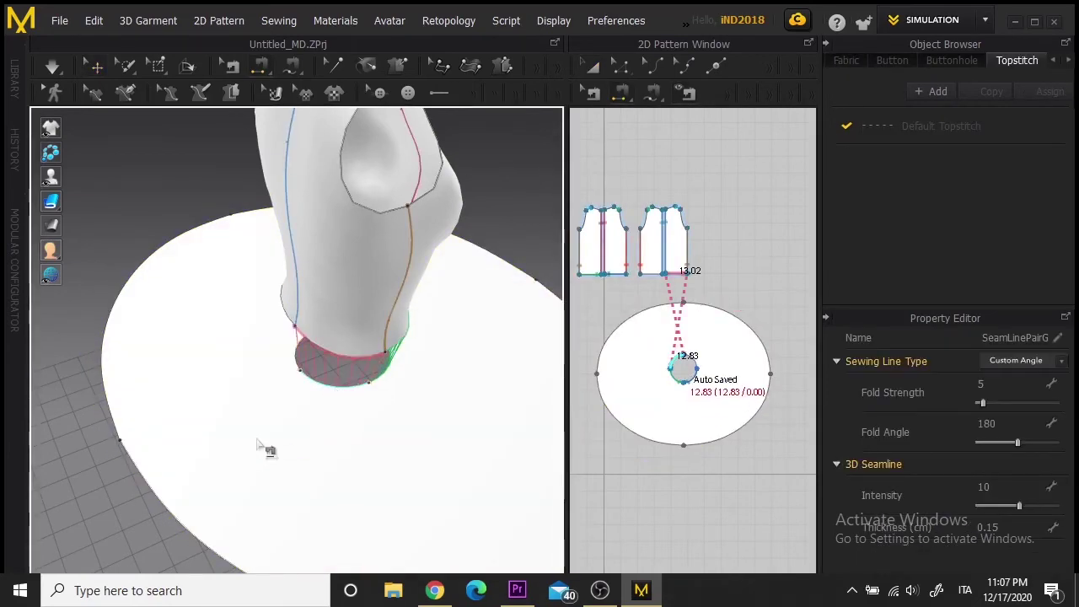
pyautogui.moveTo(89, 482); pyautogui.dragTo(312, 413, button='right')
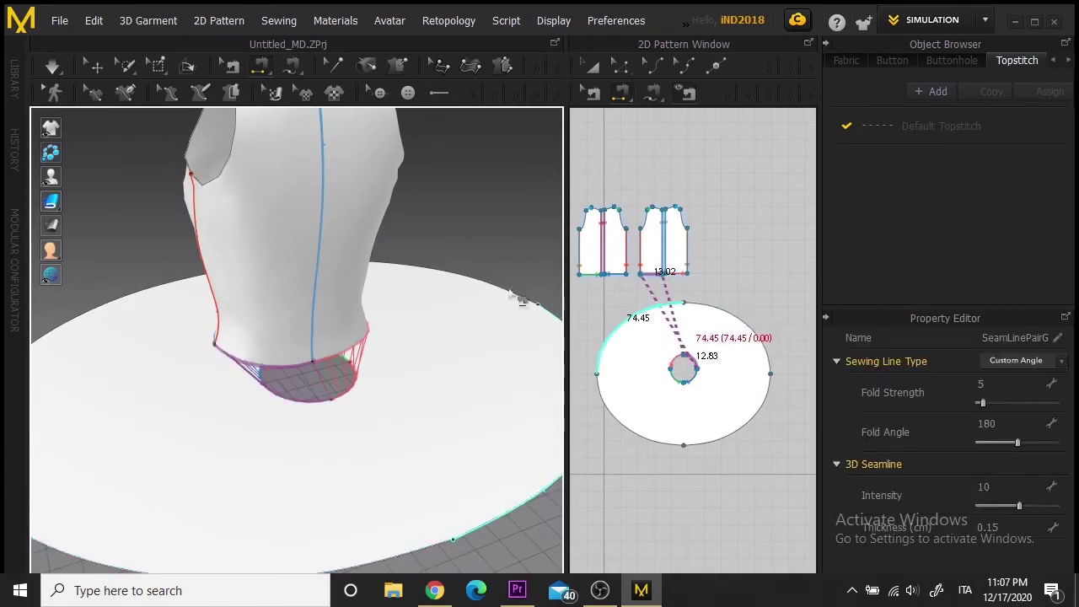
# Simulate the sewn dress so the skirt joins the bodice and drapes, and show the avatar again.
pyautogui.click(594, 67)
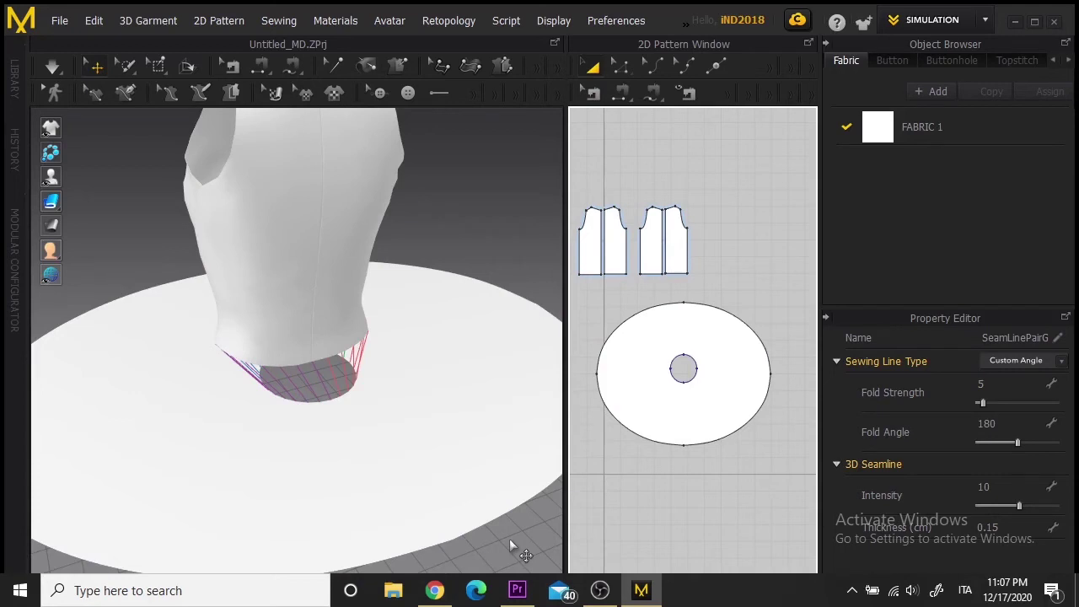
pyautogui.moveTo(511, 544); pyautogui.dragTo(289, 504, button='right')
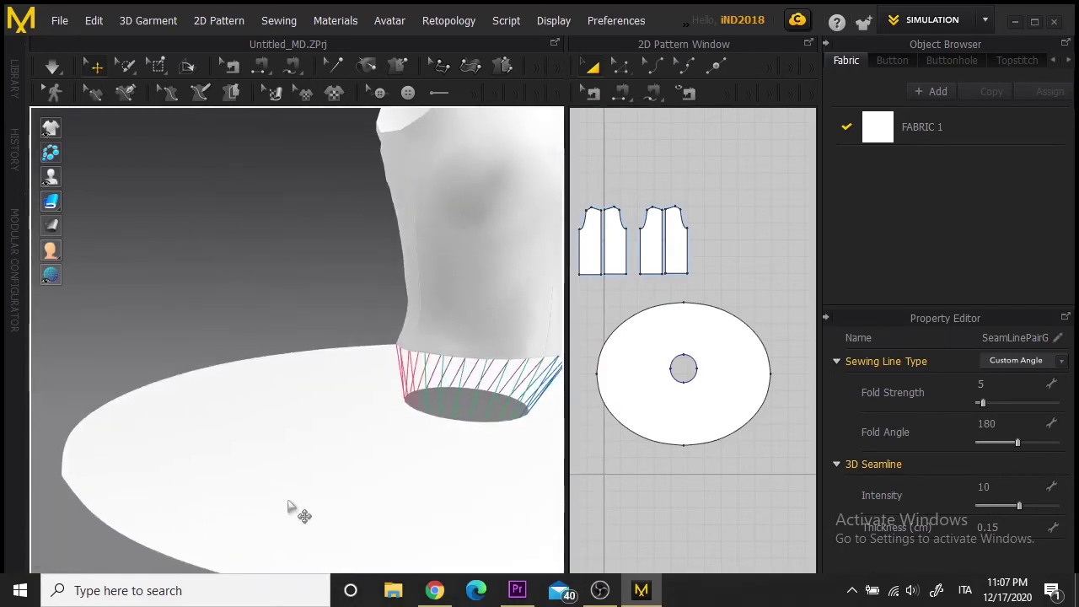
pyautogui.scroll(-5, 308, 516)
pyautogui.moveTo(303, 422); pyautogui.dragTo(306, 516, button='right')
pyautogui.click(394, 447)
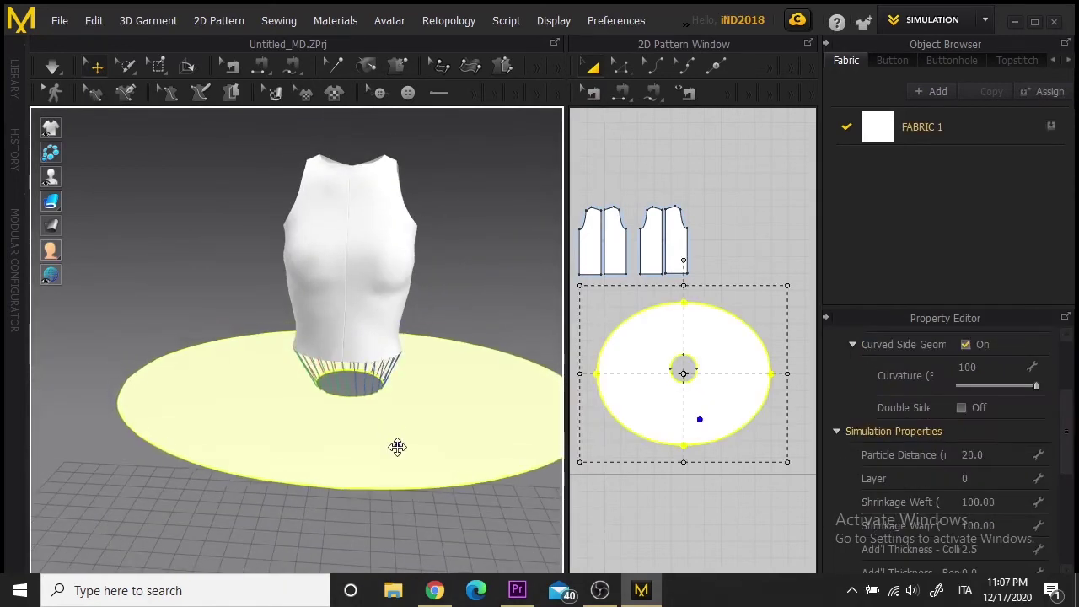
pyautogui.press('space')
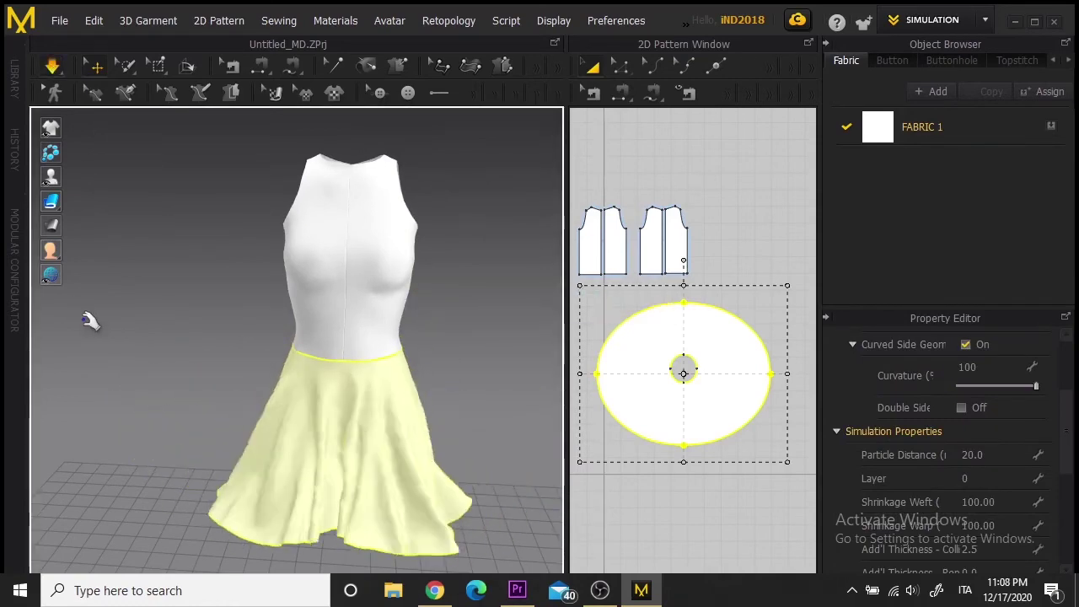
pyautogui.click(52, 67)
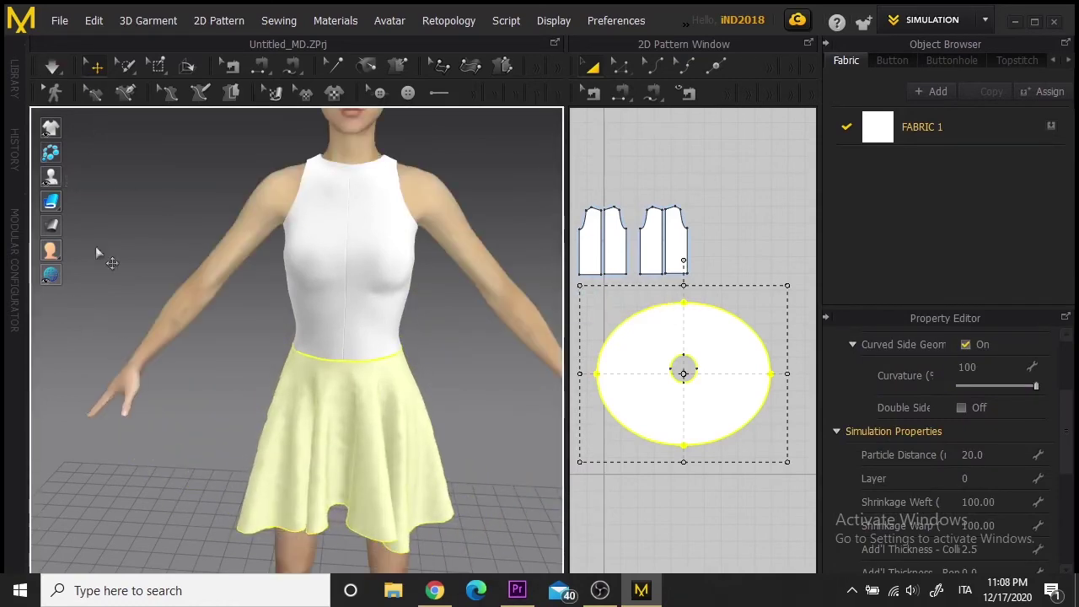
# Convert the topmost point of the skirt pattern's outer edge to a curve point.
pyautogui.moveTo(493, 498); pyautogui.dragTo(576, 393, button='right')
pyautogui.scroll(-4, 396, 474)
pyautogui.moveTo(568, 323); pyautogui.dragTo(511, 302)
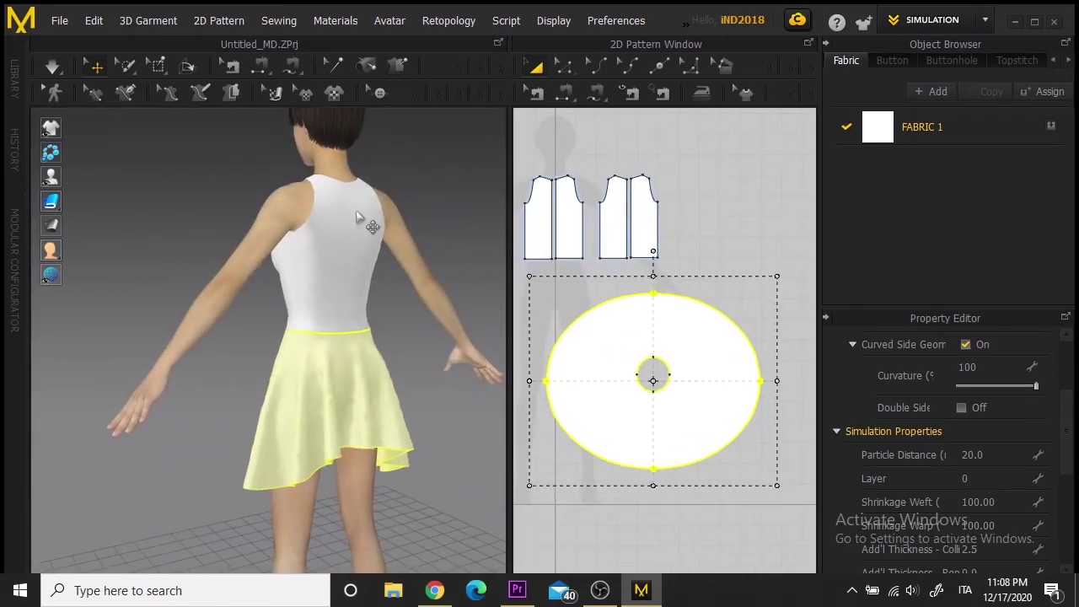
pyautogui.click(440, 181)
pyautogui.click(329, 425)
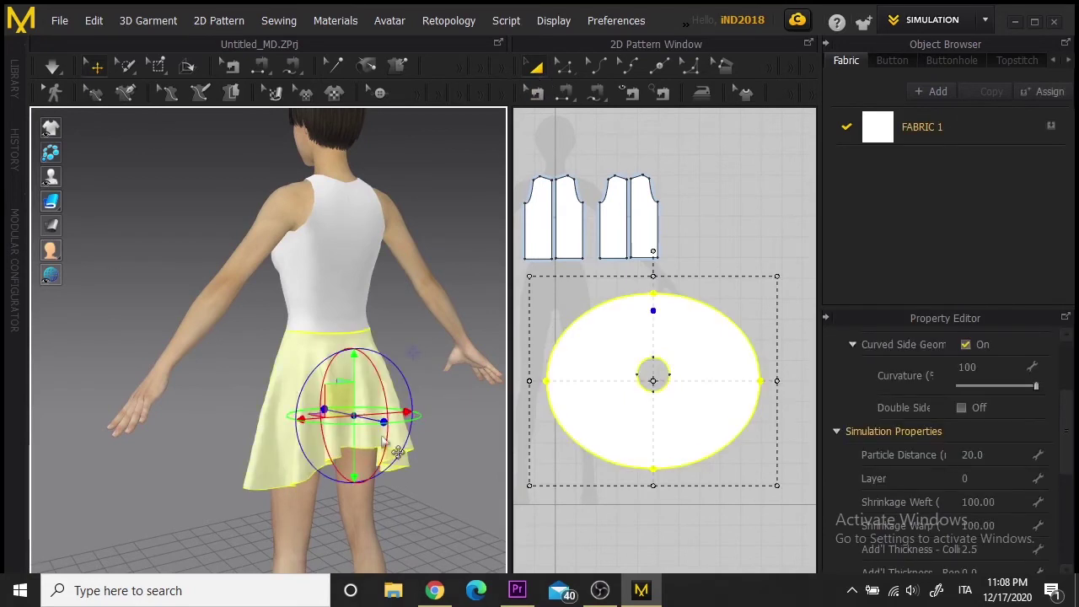
pyautogui.click(565, 66)
pyautogui.click(654, 295)
pyautogui.rightClick(653, 294)
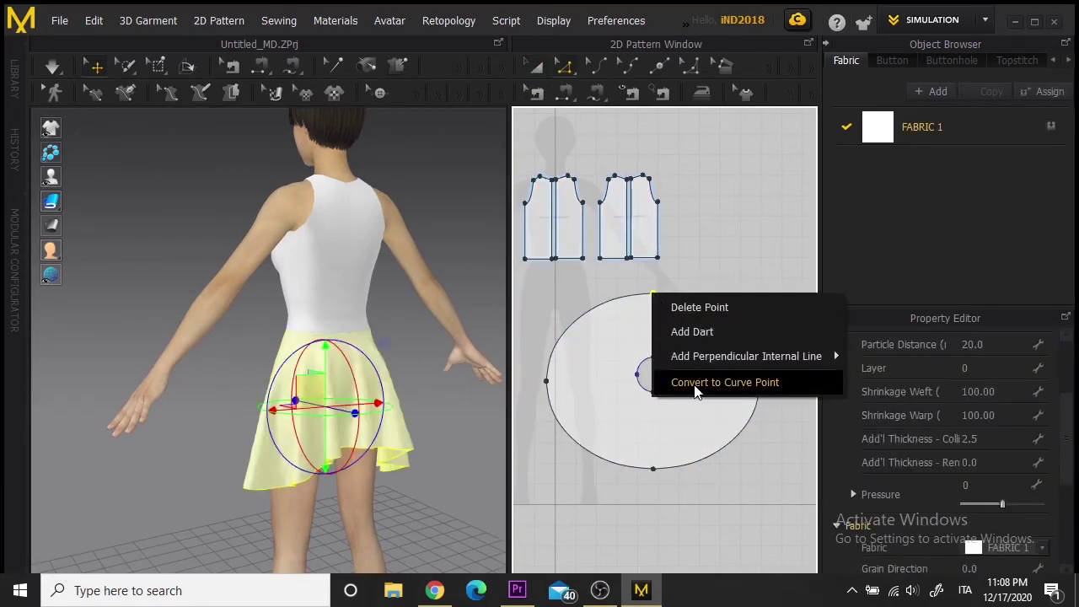
pyautogui.click(696, 384)
# Move the skirt pattern down, stretch it vertically until it is nearly circular, and simulate the dress.
pyautogui.press('a')
pyautogui.moveTo(691, 382); pyautogui.dragTo(705, 444)
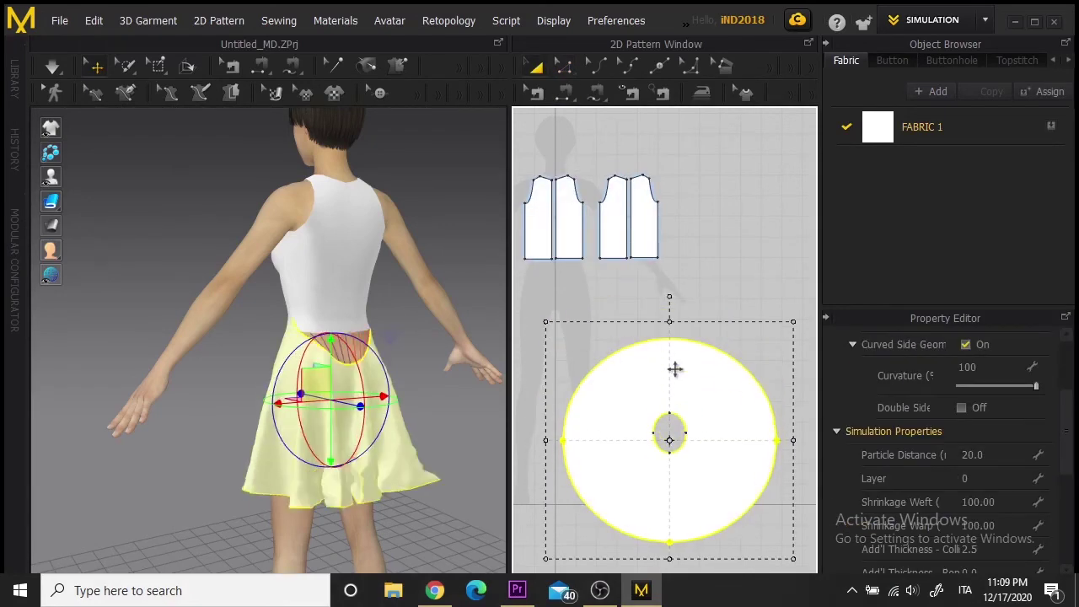
pyautogui.press('space')
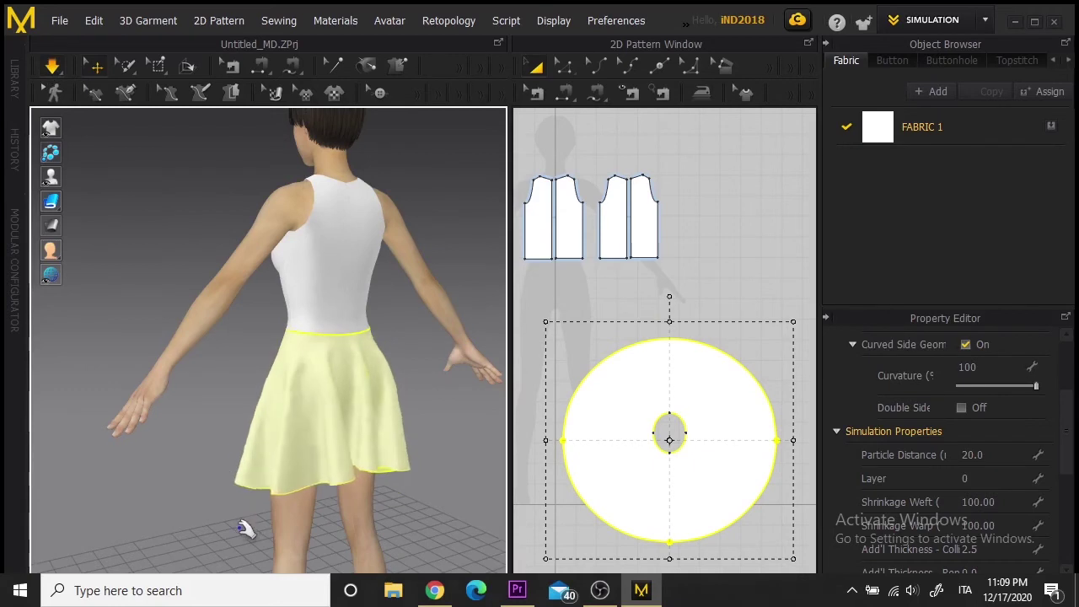
# Stretch the skirt pattern upward into a tall oval, simulate until the longer skirt settles, and clear the selection.
pyautogui.moveTo(670, 321); pyautogui.dragTo(669, 270)
pyautogui.press('space')
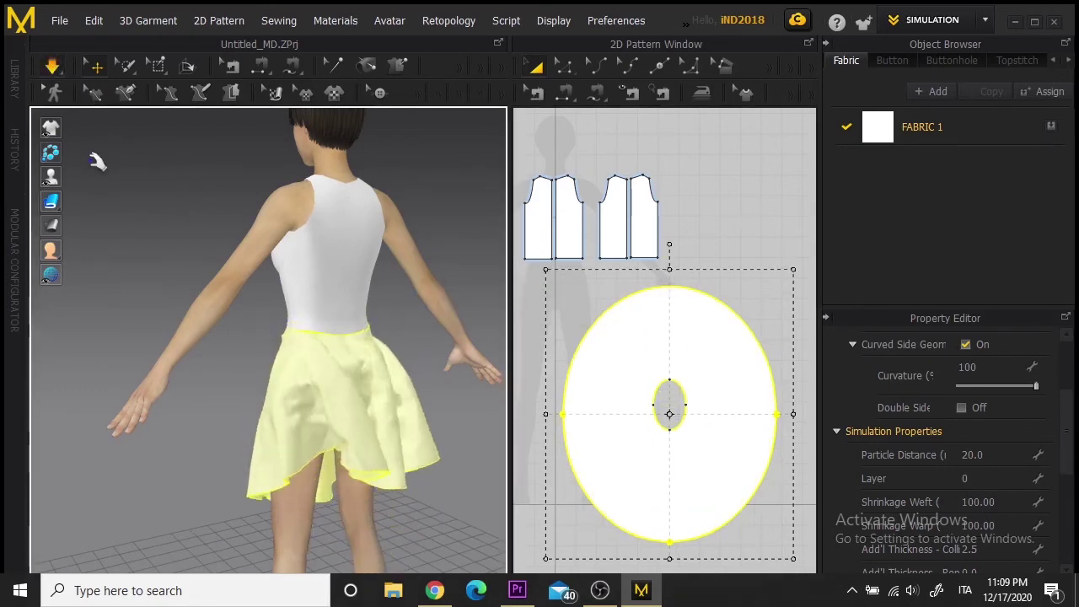
pyautogui.moveTo(104, 477); pyautogui.dragTo(439, 471, button='right')
pyautogui.scroll(3, 446, 435)
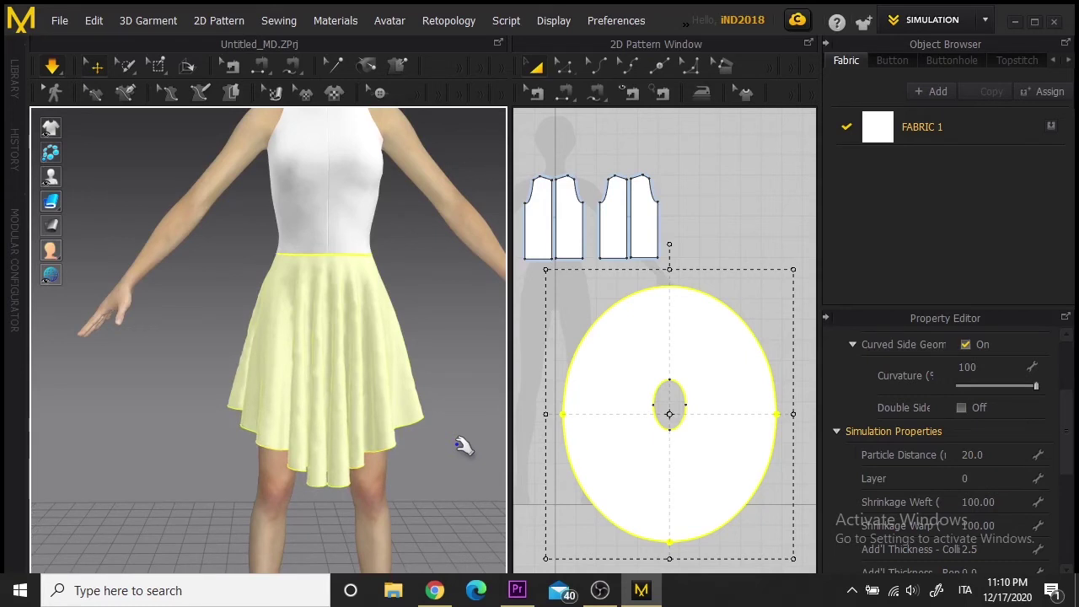
pyautogui.press('space')
pyautogui.click(469, 422)
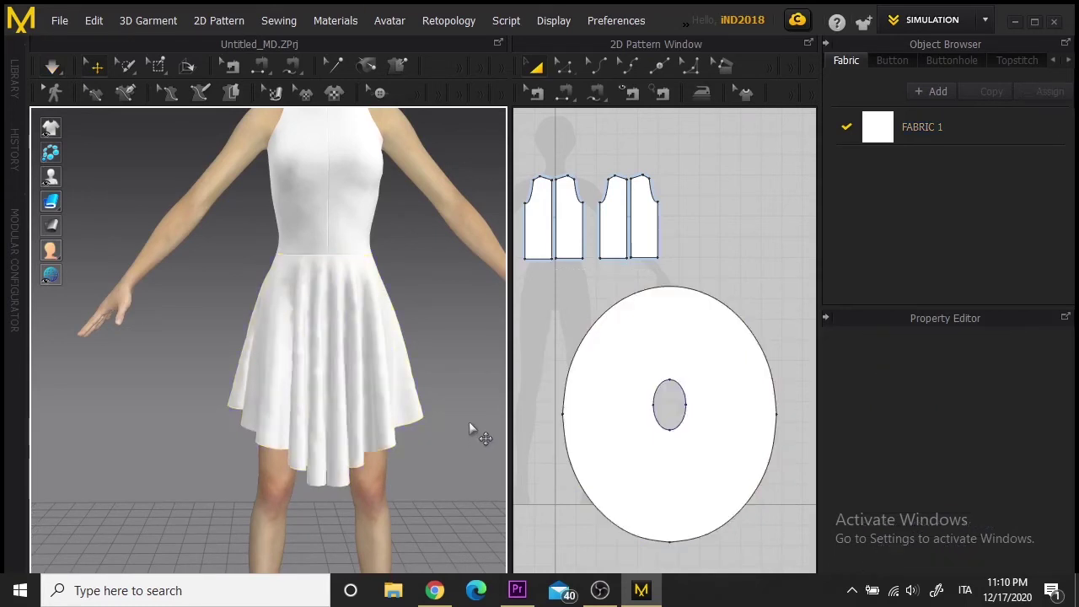
# Add a second fabric and set its physical property preset to Cotton_Gabardine.
pyautogui.scroll(-3, 448, 406)
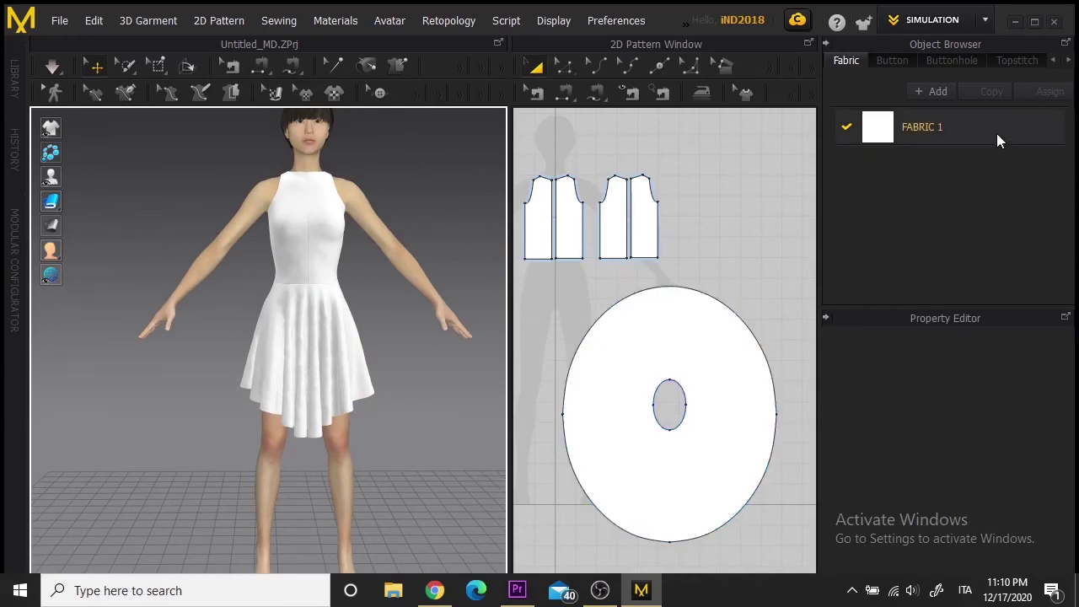
pyautogui.moveTo(471, 432); pyautogui.dragTo(433, 434, button='right')
pyautogui.click(932, 92)
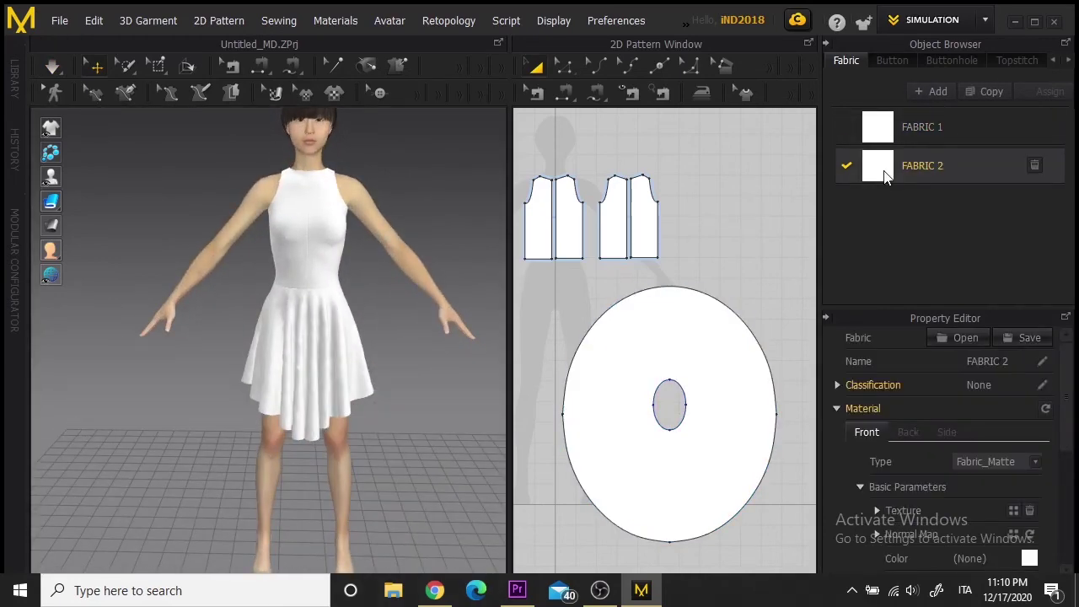
pyautogui.scroll(-5, 998, 527)
pyautogui.click(1003, 517)
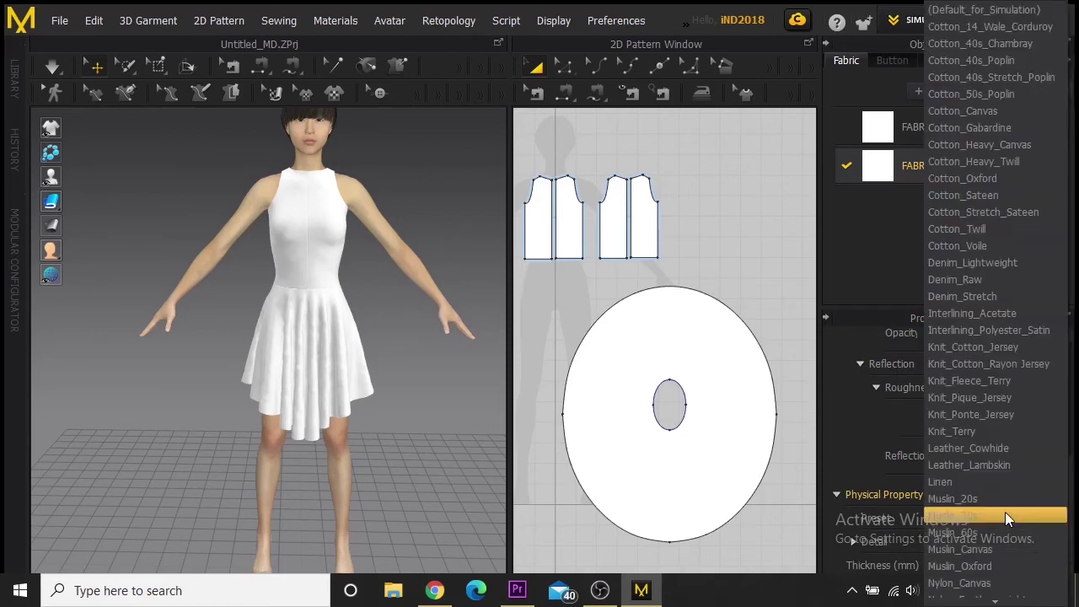
pyautogui.click(1035, 129)
# Rename the second fabric as "cotton garbadine" and clear the selection.
pyautogui.scroll(5, 944, 456)
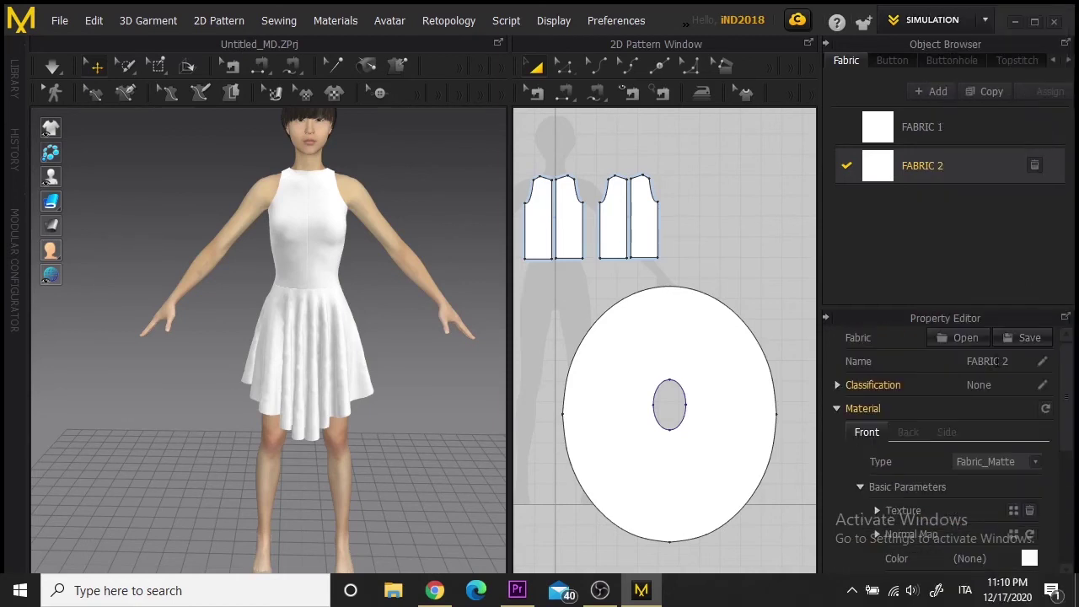
pyautogui.doubleClick(998, 361)
pyautogui.write('cotton')
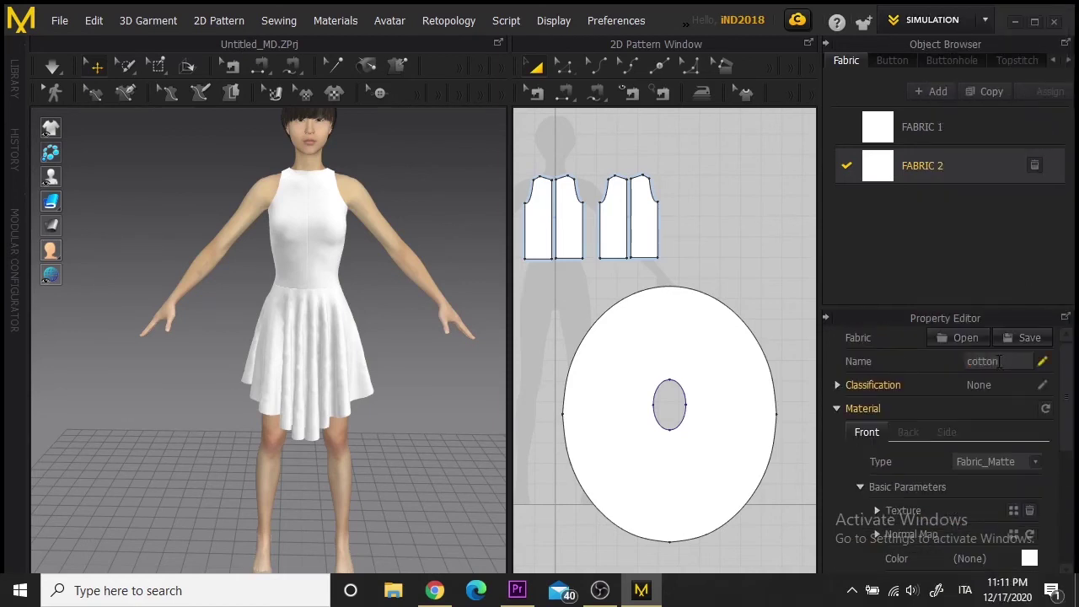
pyautogui.write(' garbadine')
pyautogui.click(761, 300)
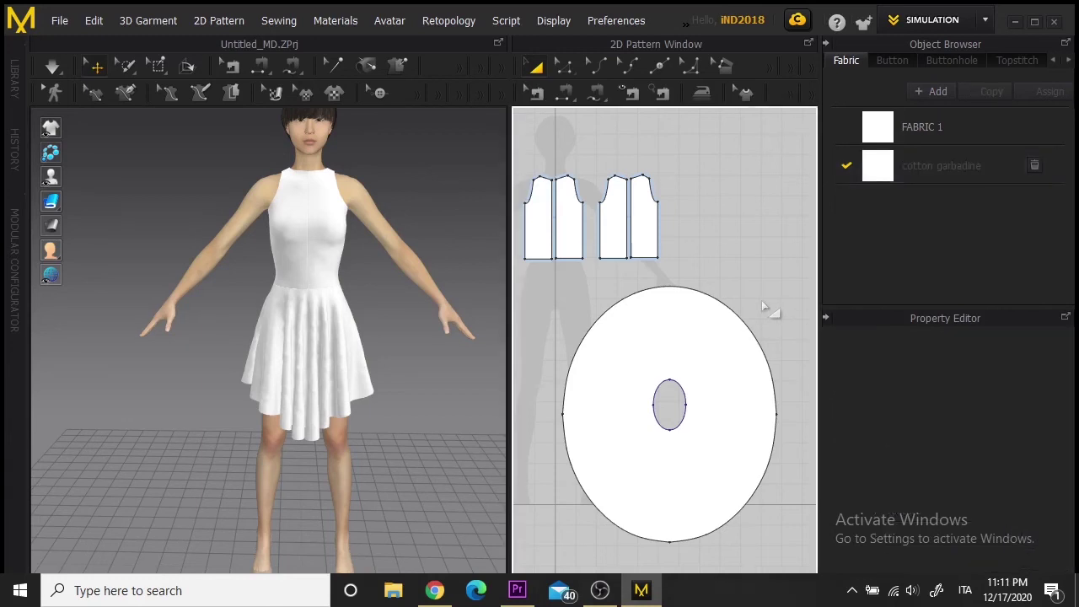
# Load the "purple and blue wave" image from the ILLUSTRATIONS folder as the texture of the cotton garbadine fabric.
pyautogui.click(942, 165)
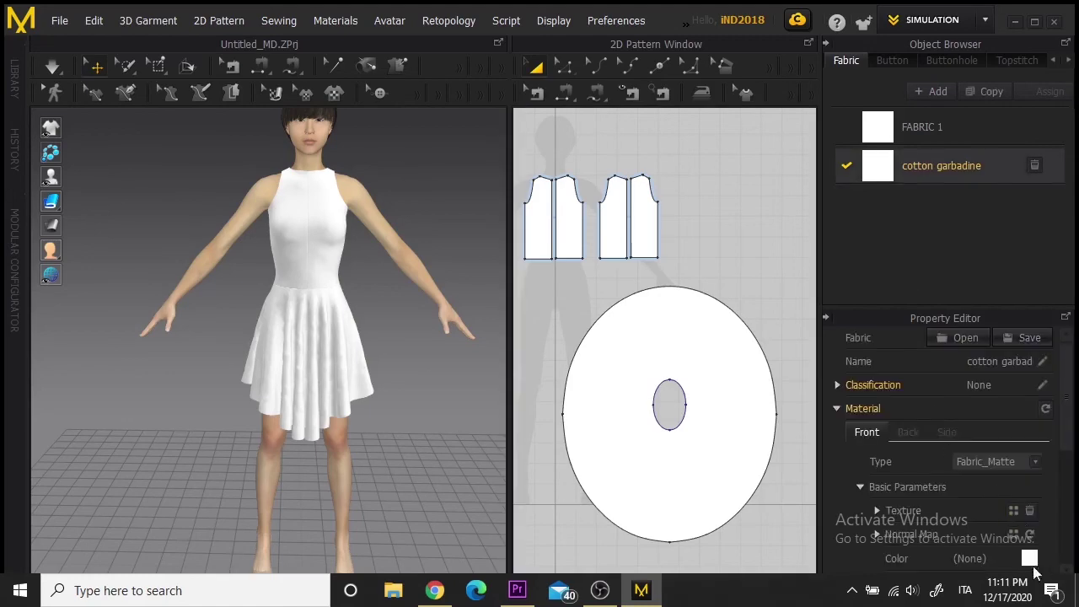
pyautogui.click(1015, 512)
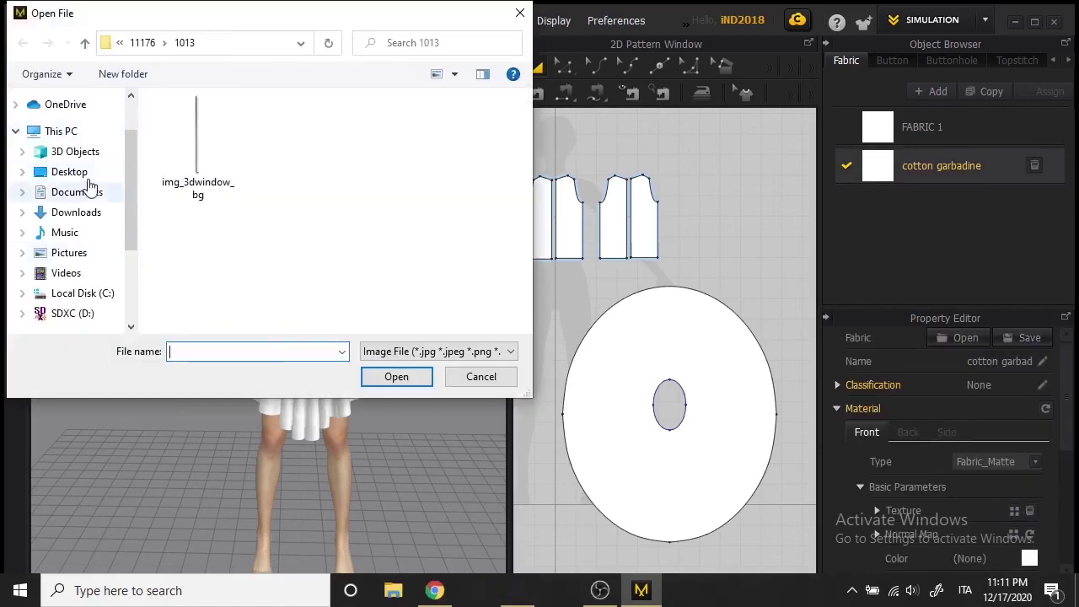
pyautogui.scroll(5, 92, 193)
pyautogui.click(105, 214)
pyautogui.moveTo(522, 115); pyautogui.dragTo(500, 275)
pyautogui.click(197, 160)
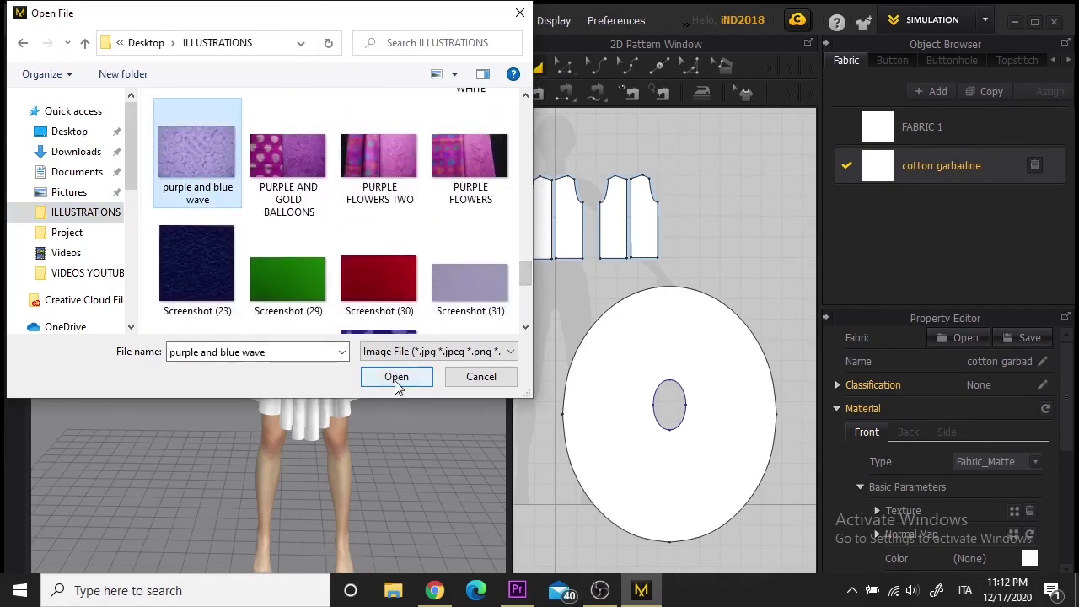
pyautogui.click(396, 376)
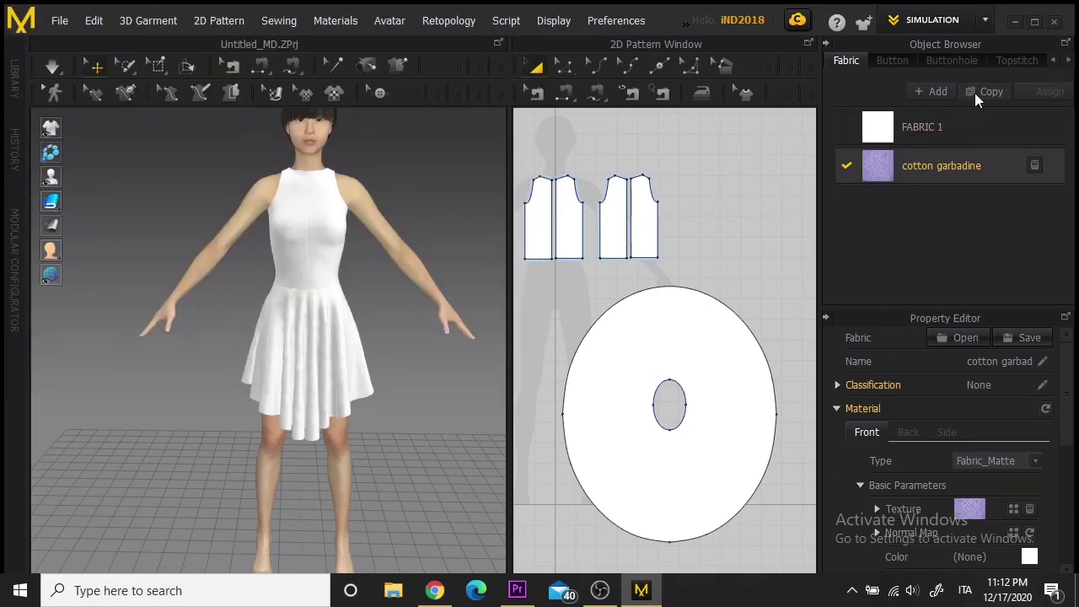
# Add a third fabric and set its physical property preset to Cotton_Canvas.
pyautogui.click(938, 91)
pyautogui.scroll(-5, 944, 438)
pyautogui.click(1008, 516)
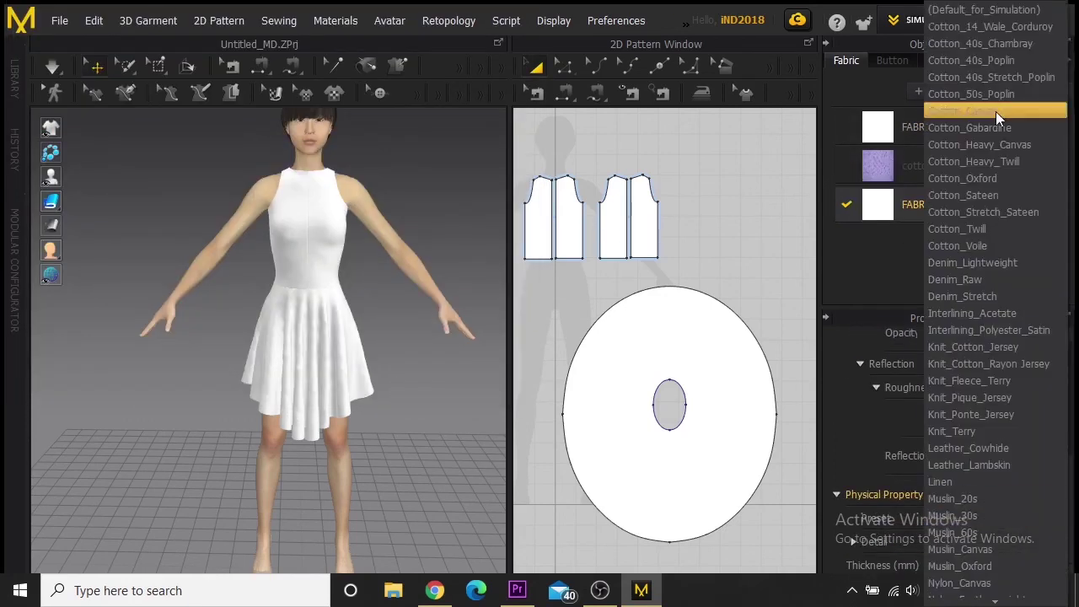
pyautogui.click(996, 111)
# Rename the newly added third fabric as "cotton garbadine".
pyautogui.scroll(5, 970, 421)
pyautogui.doubleClick(992, 362)
pyautogui.write('cotton ga')
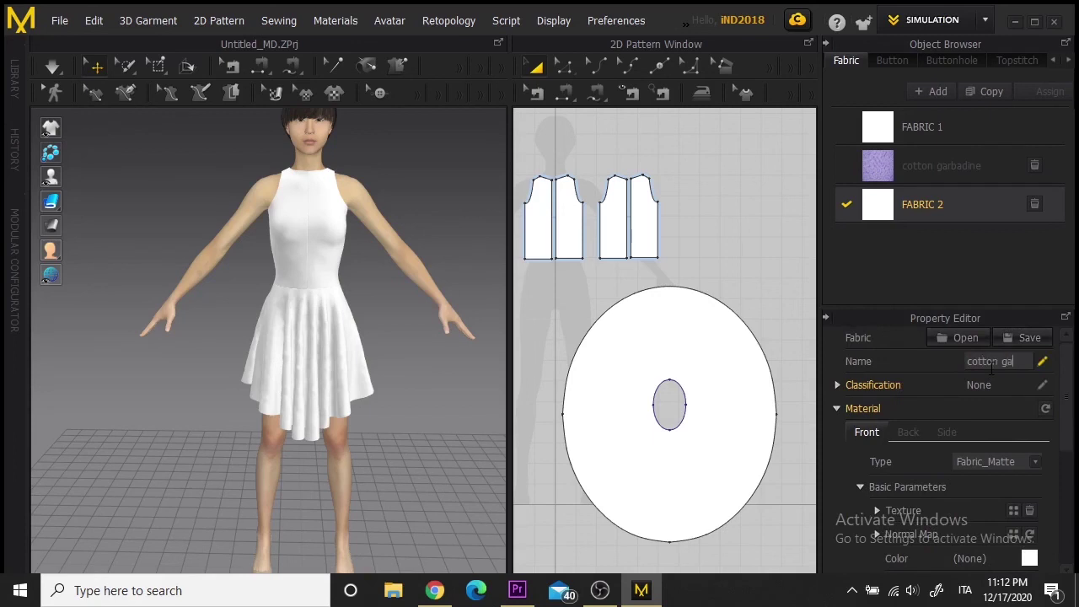
pyautogui.write('rbadine')
pyautogui.press('Return')
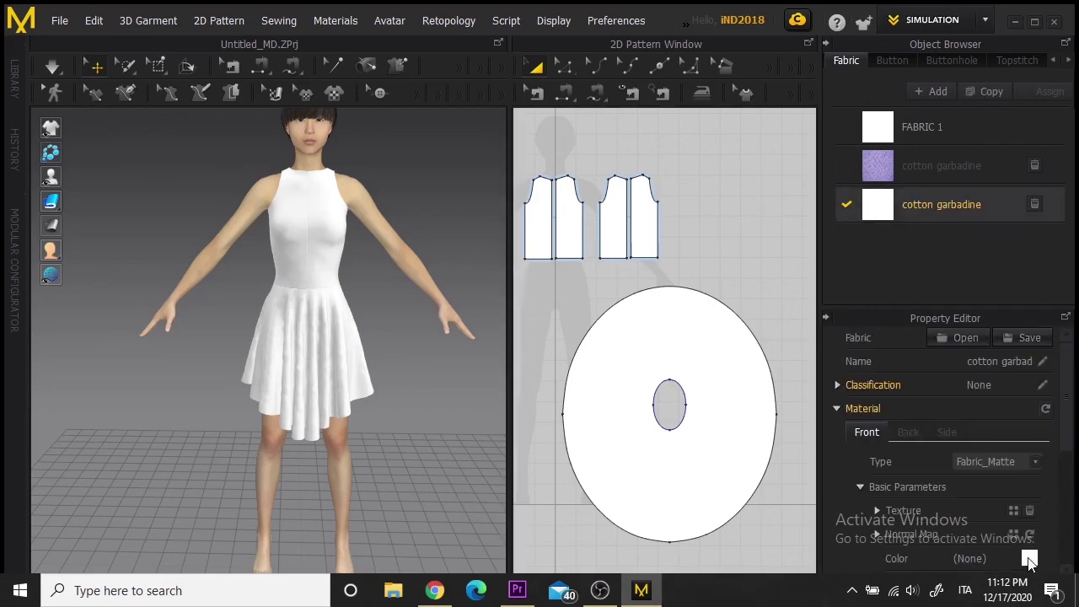
# Set the third fabric's color to Violet 2 and apply that fabric to the oval skirt pattern.
pyautogui.click(1030, 558)
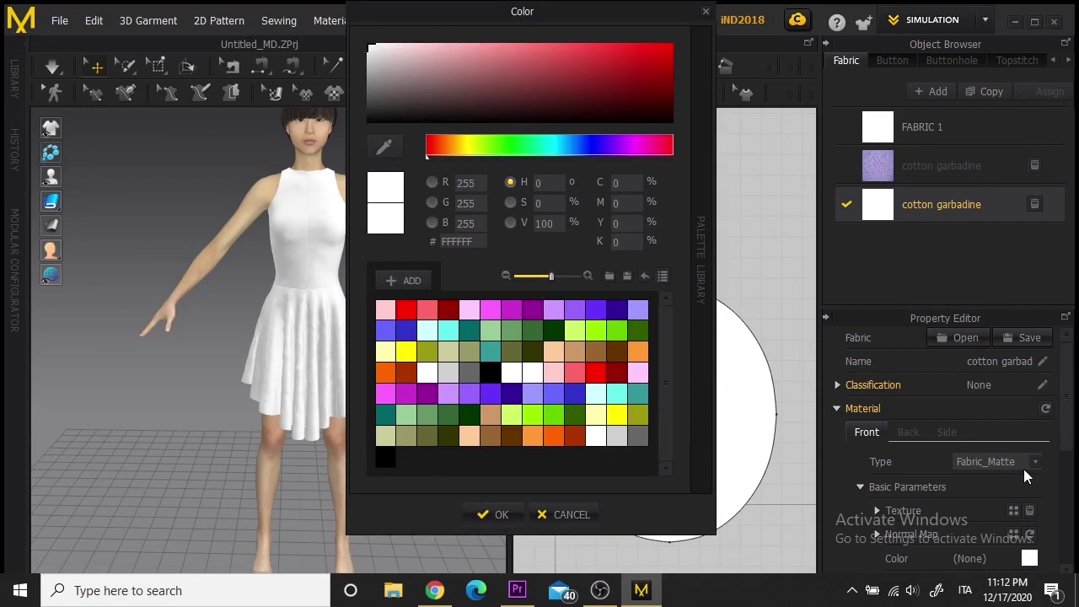
pyautogui.click(568, 318)
pyautogui.click(511, 515)
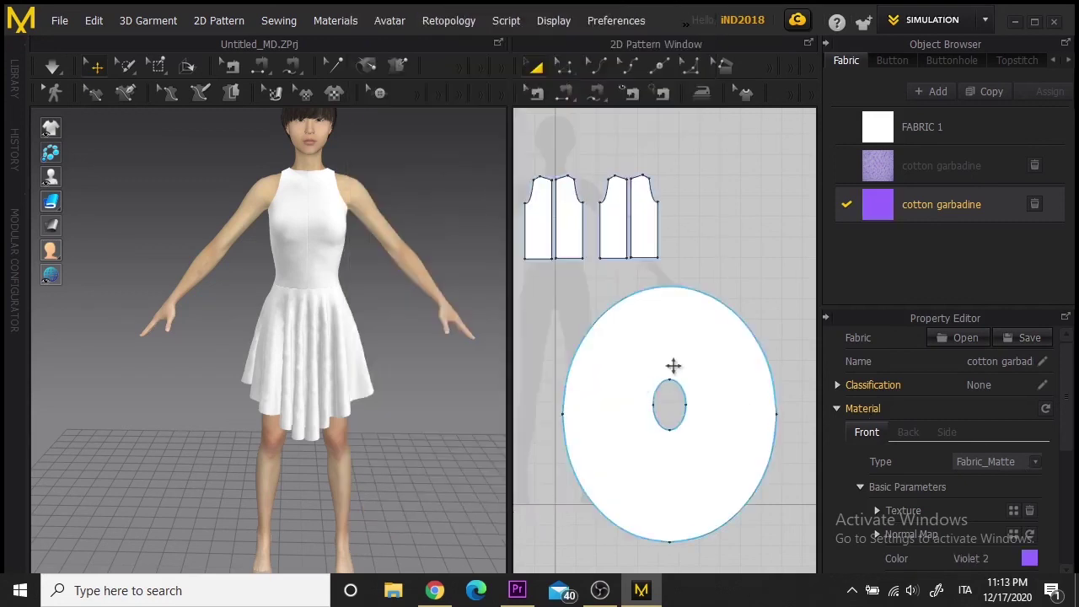
pyautogui.scroll(2, 801, 386)
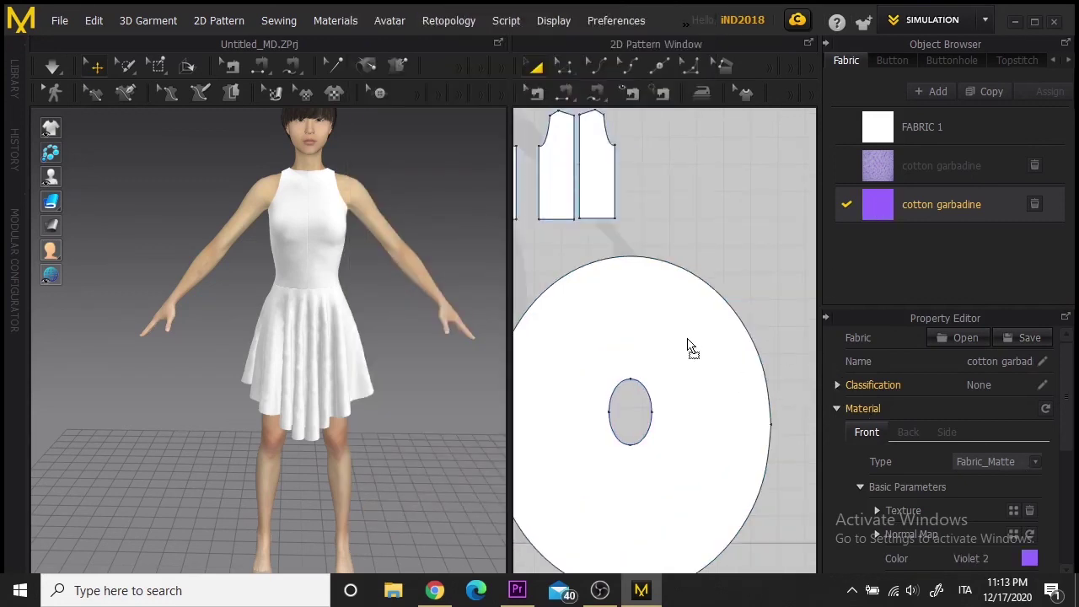
pyautogui.moveTo(687, 340); pyautogui.dragTo(687, 342)
# Apply the purple and blue wave textured fabric to all four bodice patterns.
pyautogui.moveTo(884, 165); pyautogui.dragTo(597, 173)
pyautogui.moveTo(510, 258); pyautogui.dragTo(429, 268)
pyautogui.scroll(-2, 602, 211)
pyautogui.moveTo(714, 158); pyautogui.dragTo(751, 323, button='middle')
pyautogui.scroll(4, 524, 349)
pyautogui.moveTo(881, 167); pyautogui.dragTo(501, 312)
pyautogui.click(617, 165)
pyautogui.scroll(1, 363, 566)
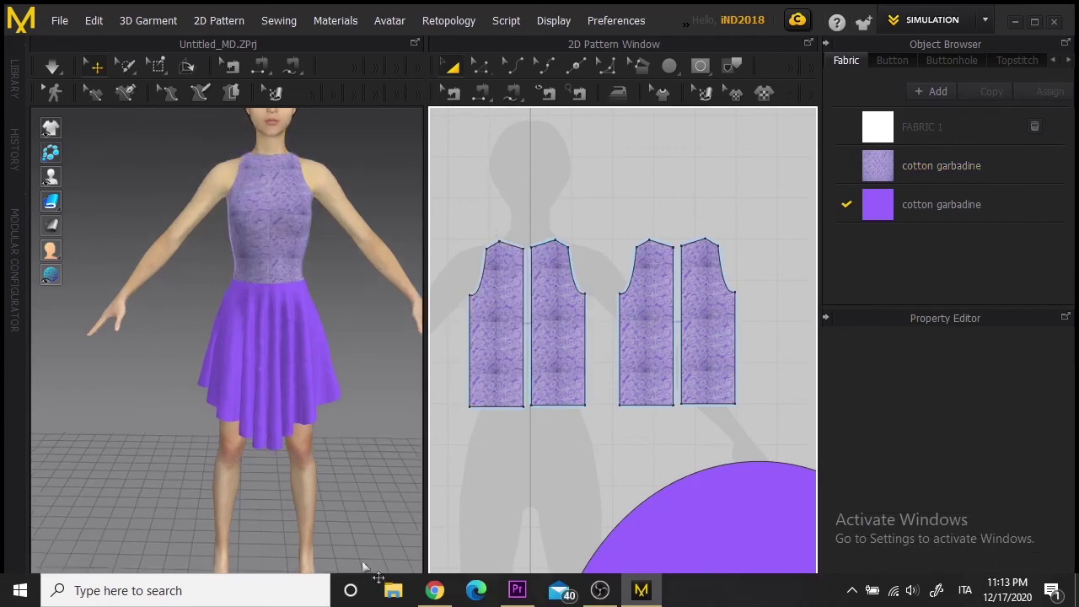
# Widen the 3D garment window and examine the dress on the avatar from an angled side view.
pyautogui.moveTo(426, 419); pyautogui.dragTo(707, 456)
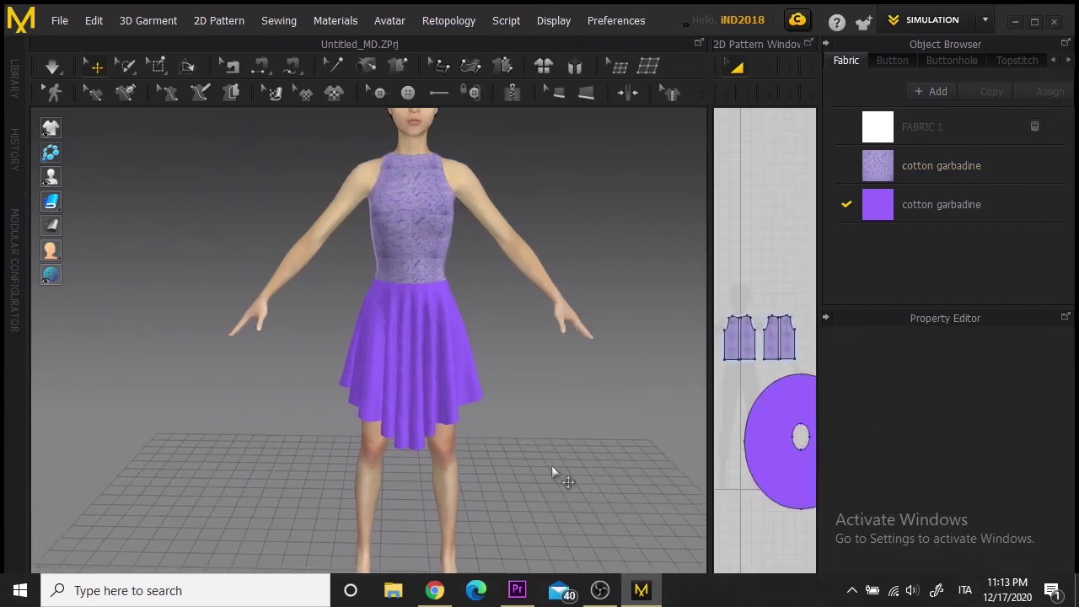
pyautogui.scroll(2, 577, 455)
pyautogui.moveTo(579, 458); pyautogui.dragTo(703, 314, button='right')
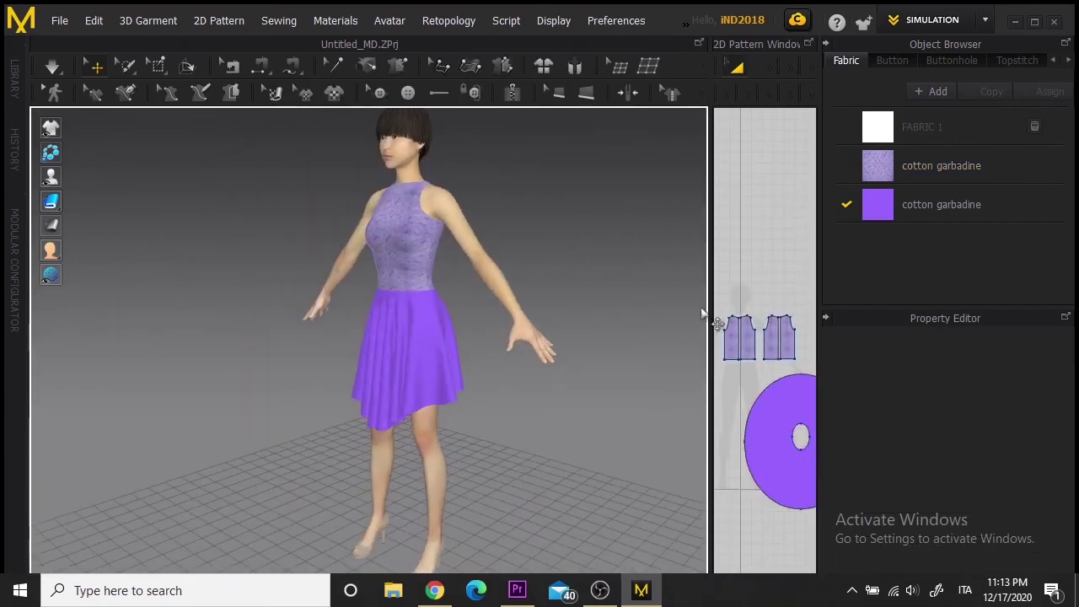